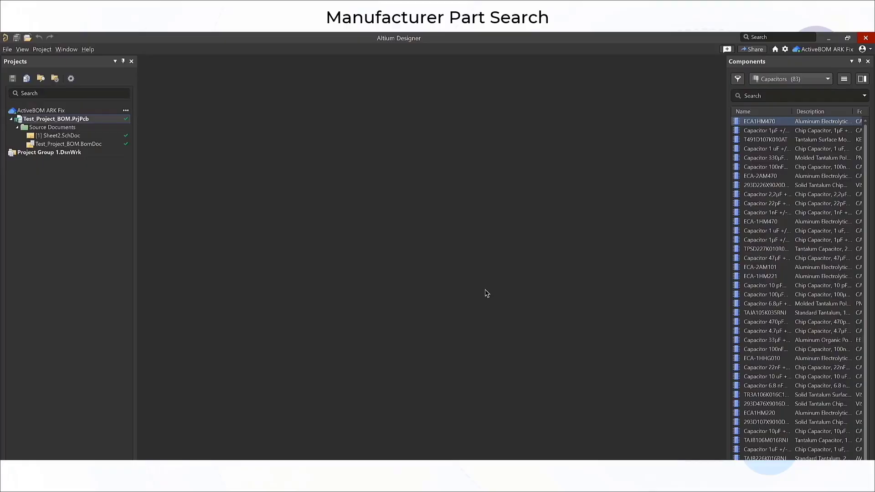
- Search Manufacturer Part Search for DTC115EET1G and load its SiliconExpert data down to Alternatives
left_click(853, 450)
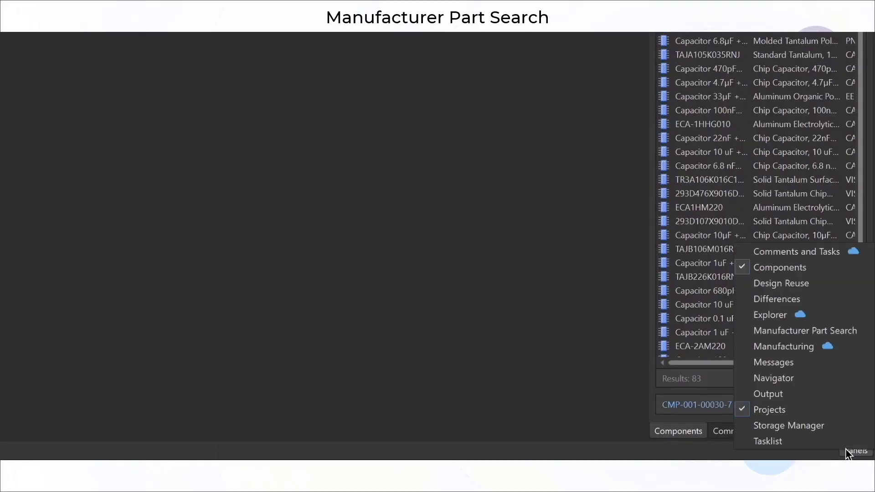
left_click(792, 330)
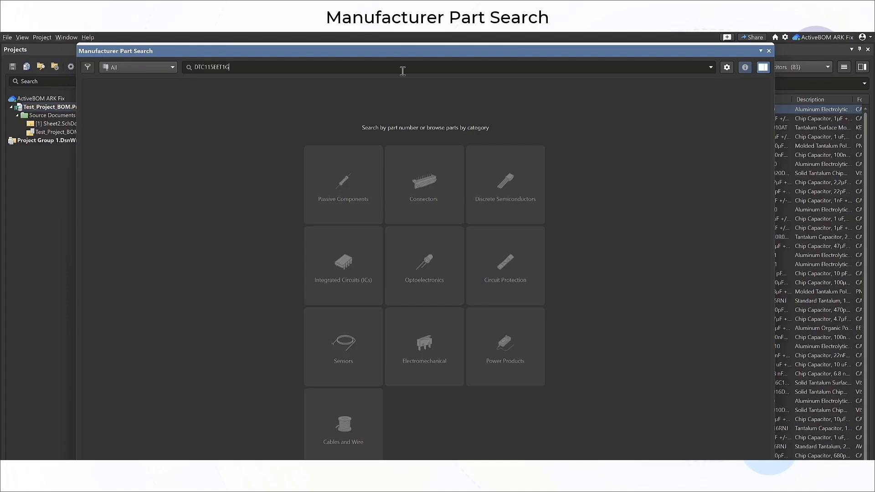
key("Return")
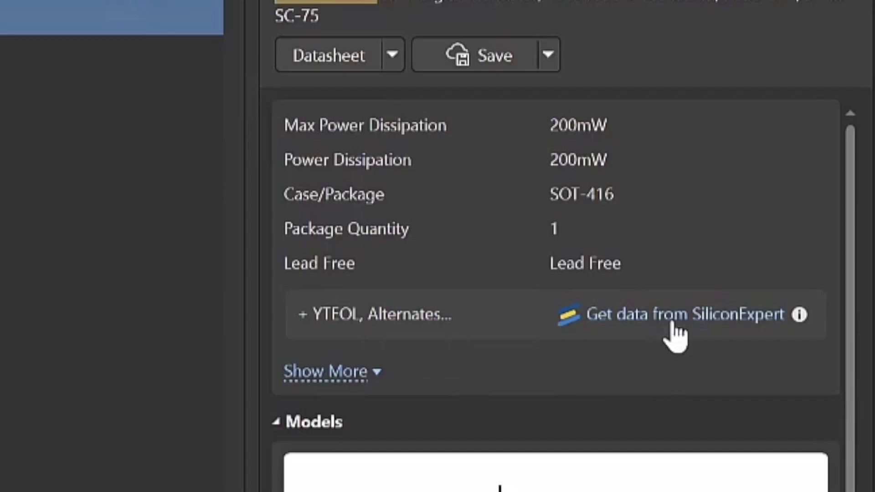
left_click(702, 227)
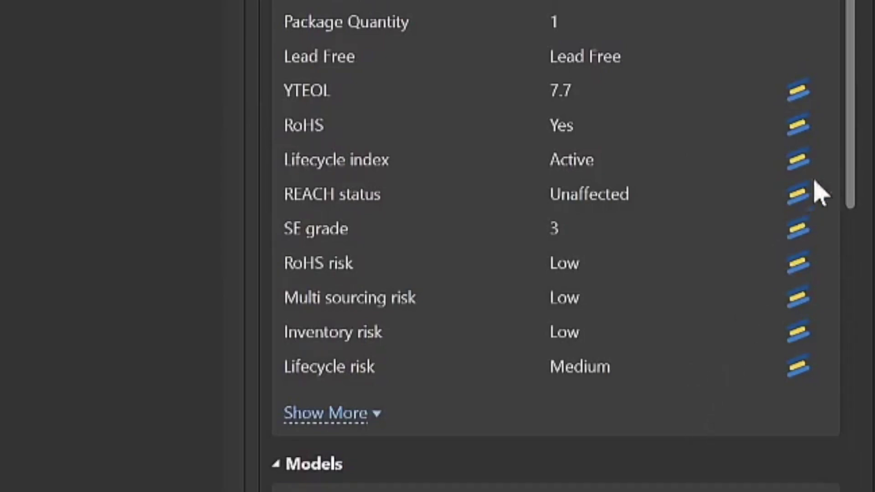
left_click_drag(850, 115, 851, 491)
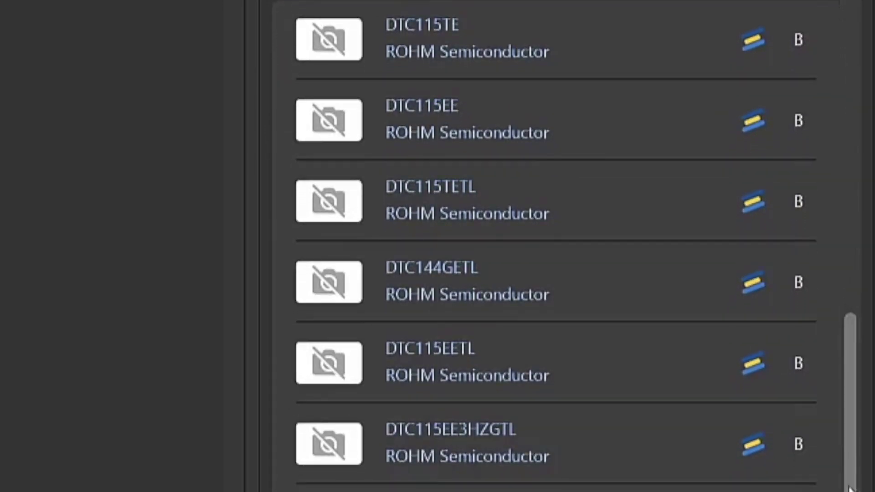
mouse_move(798, 45)
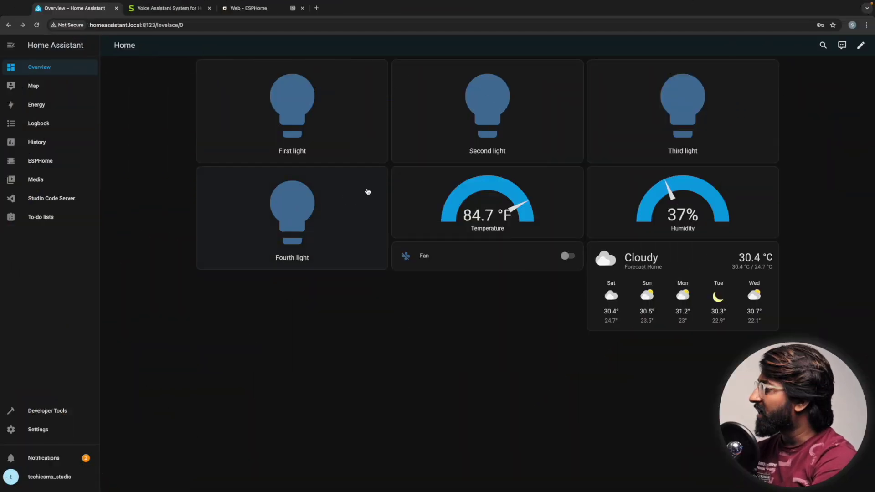
- Search the Home Assistant Add-on Store for the Whisper add-on
left_click(51, 433)
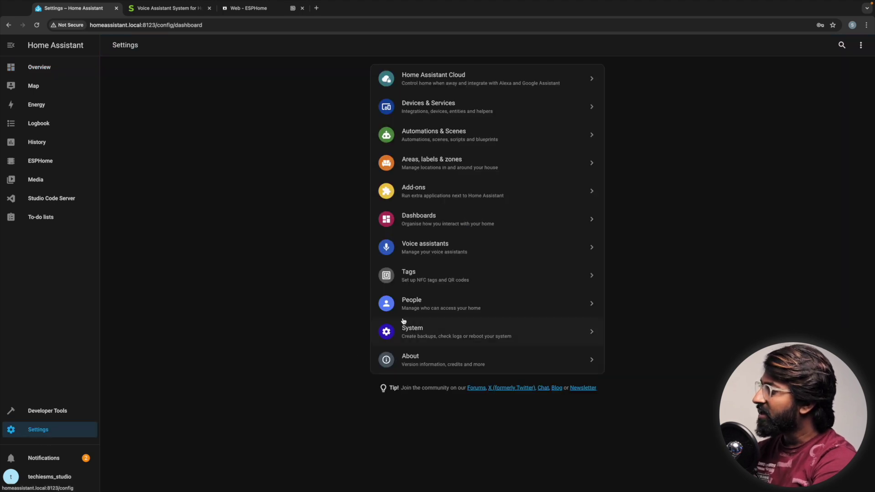
left_click(434, 193)
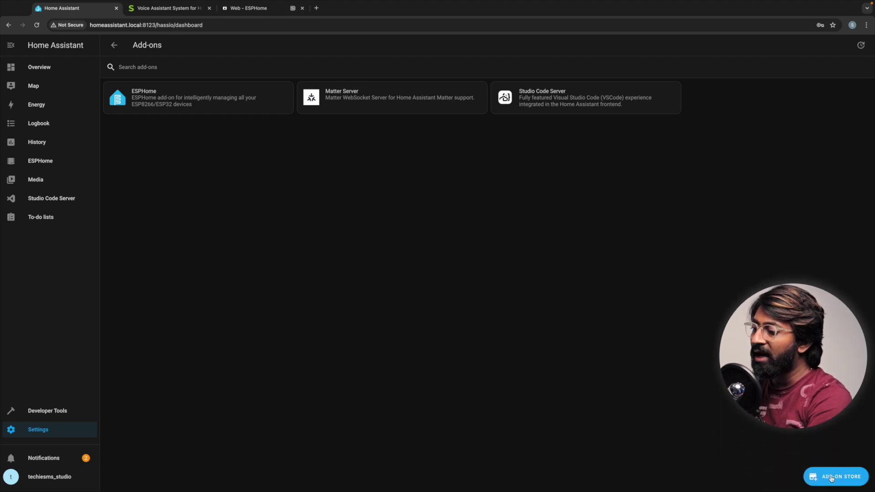
left_click(845, 477)
left_click(332, 68)
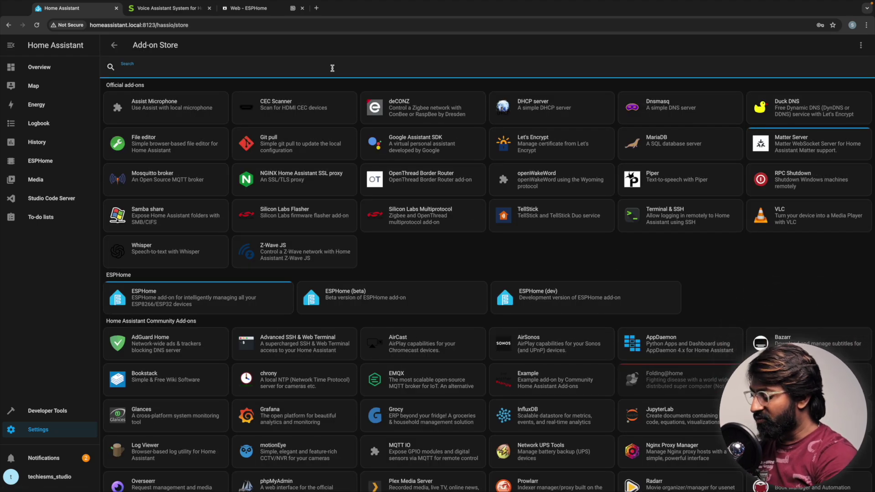
type("whis")
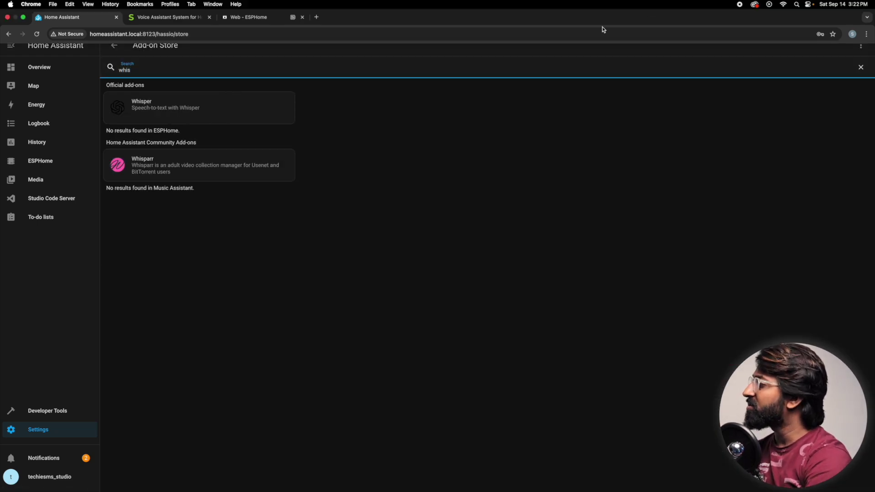
- Install and start the Whisper add-on, then go back to the search results
left_click(225, 107)
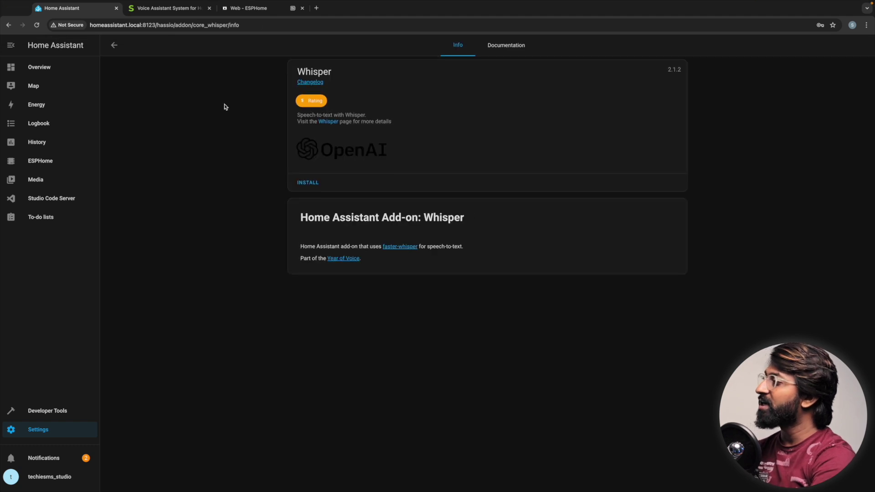
left_click(313, 191)
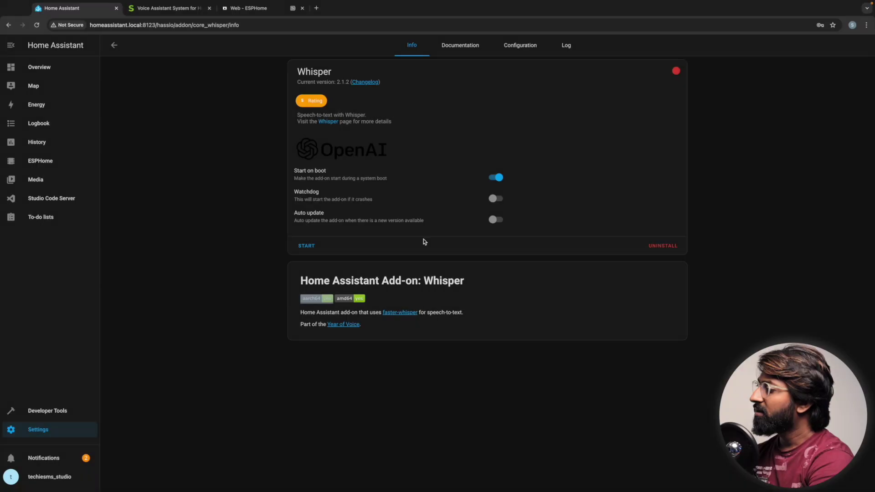
left_click(307, 246)
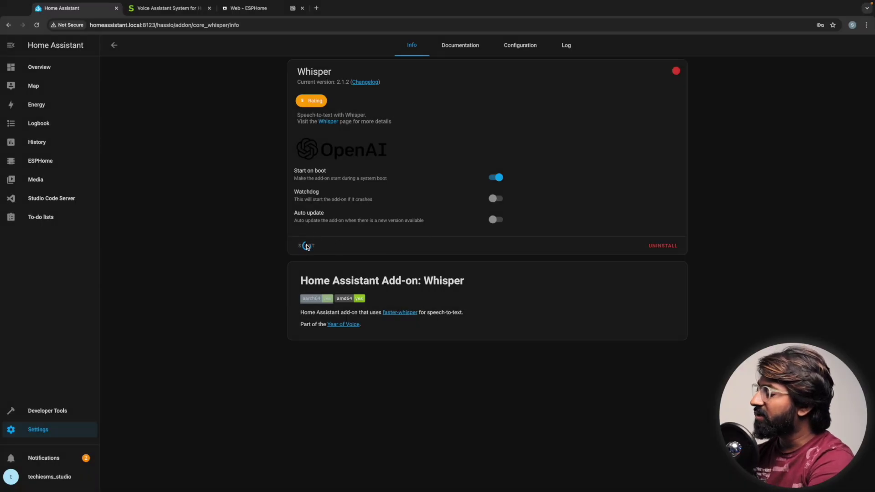
left_click(114, 49)
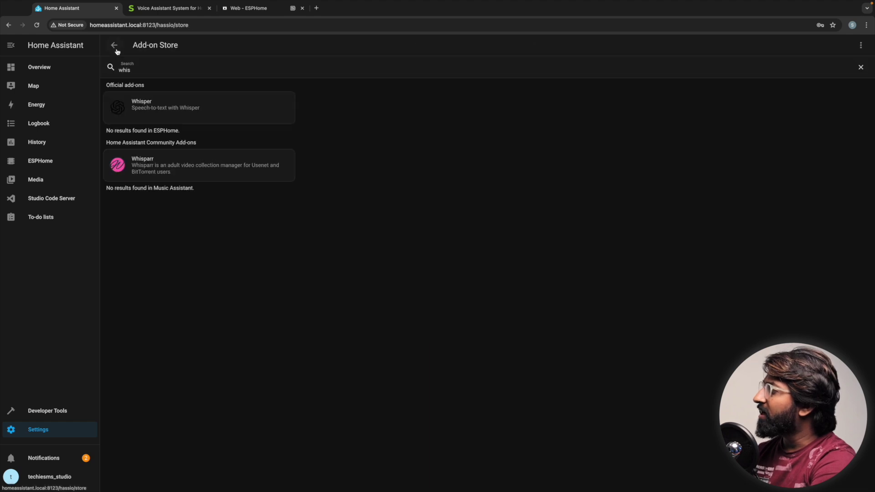
- Search for 'piper', then install and start the Piper text-to-speech add-on
double_click(186, 66)
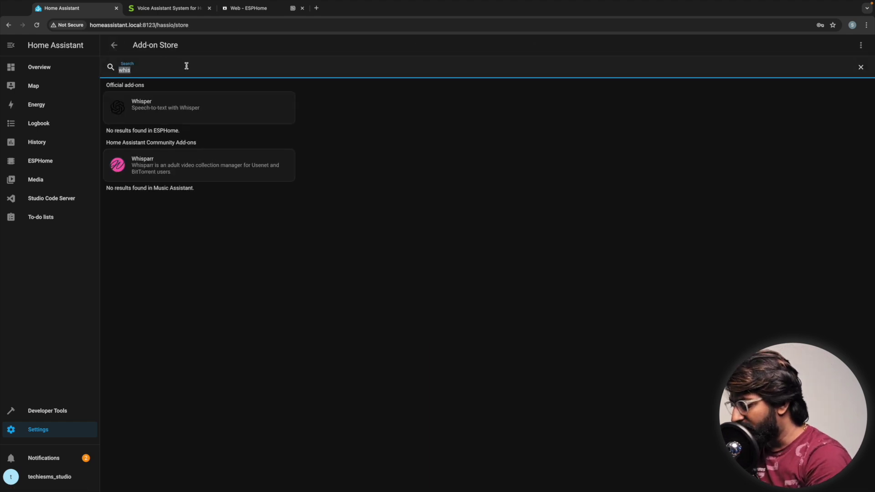
type("piper")
left_click(178, 101)
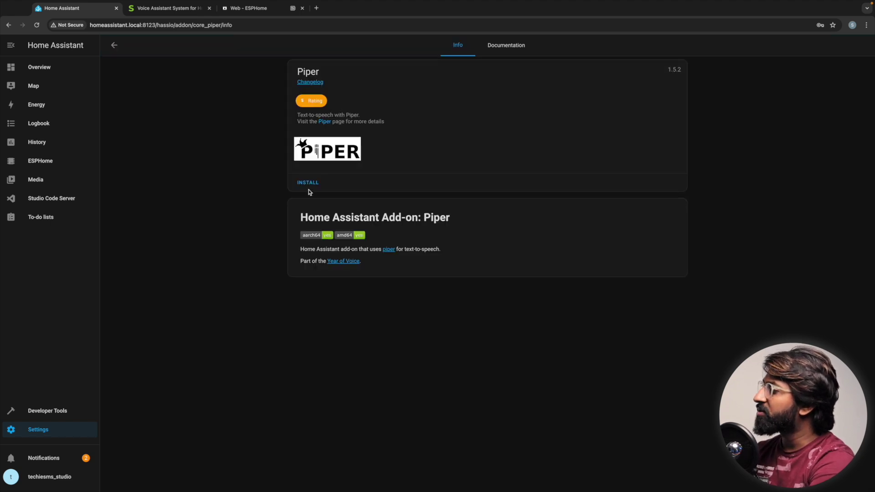
left_click(306, 184)
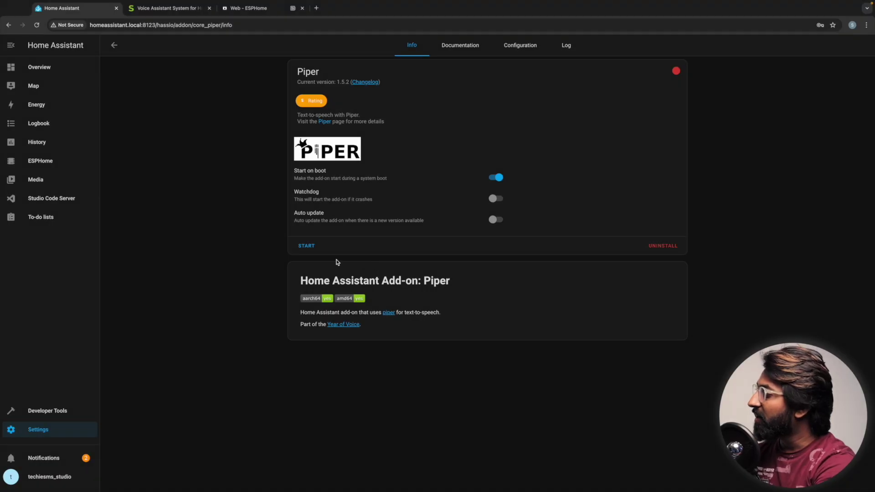
left_click(313, 249)
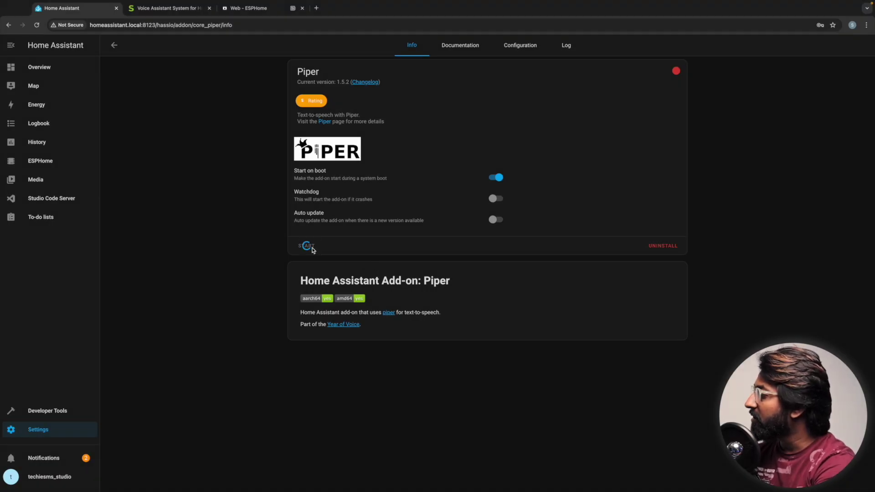
left_click(114, 45)
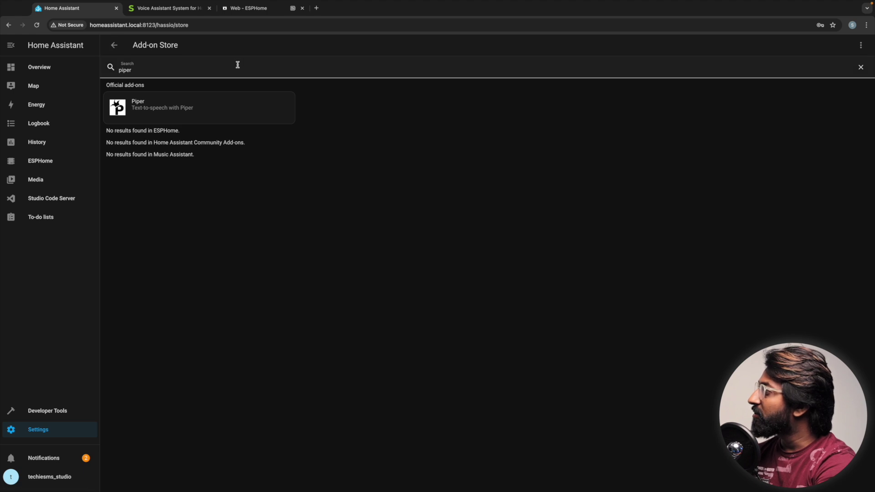
- Search for 'open', then install openWakeWord, enable its Watchdog, and start it
double_click(237, 65)
type("open")
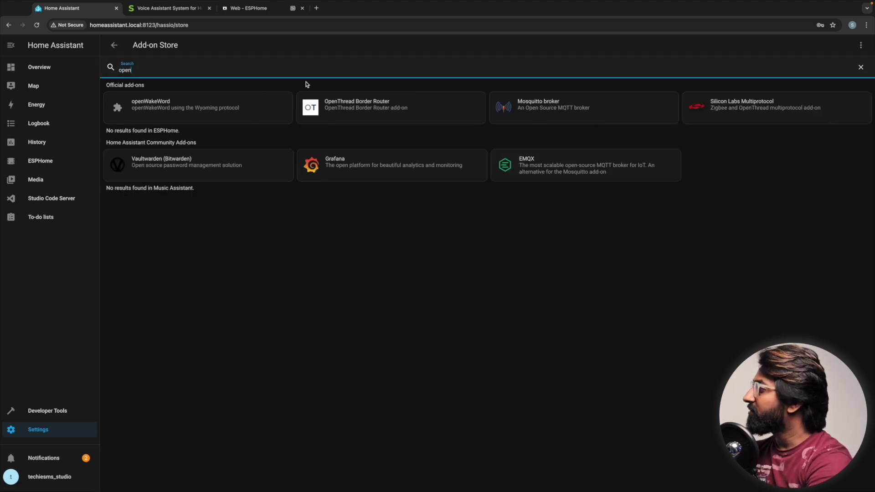
left_click(231, 109)
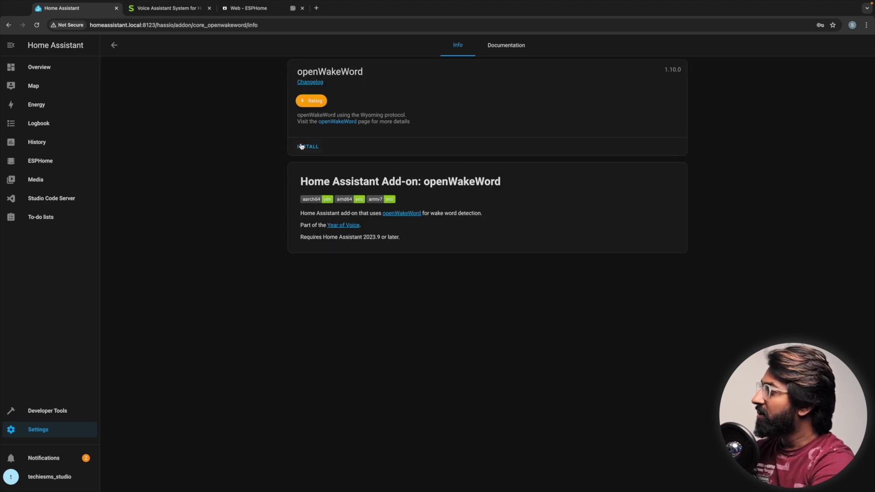
left_click(304, 147)
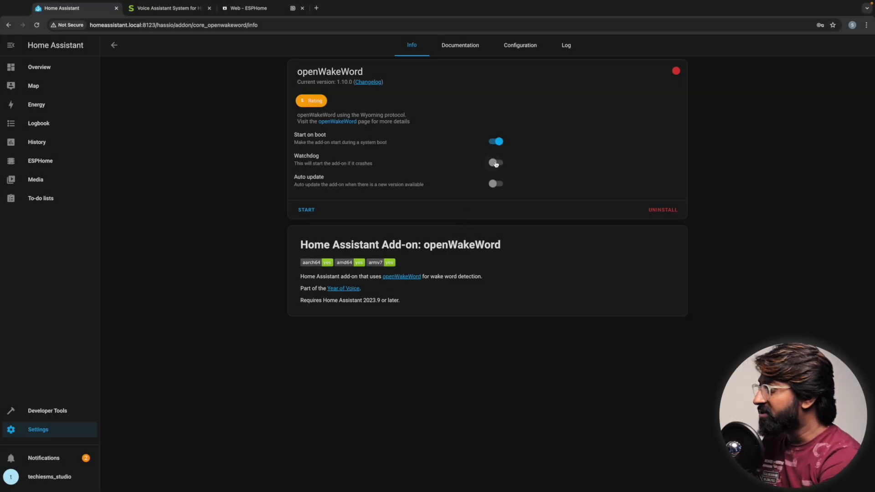
left_click(496, 163)
left_click(313, 210)
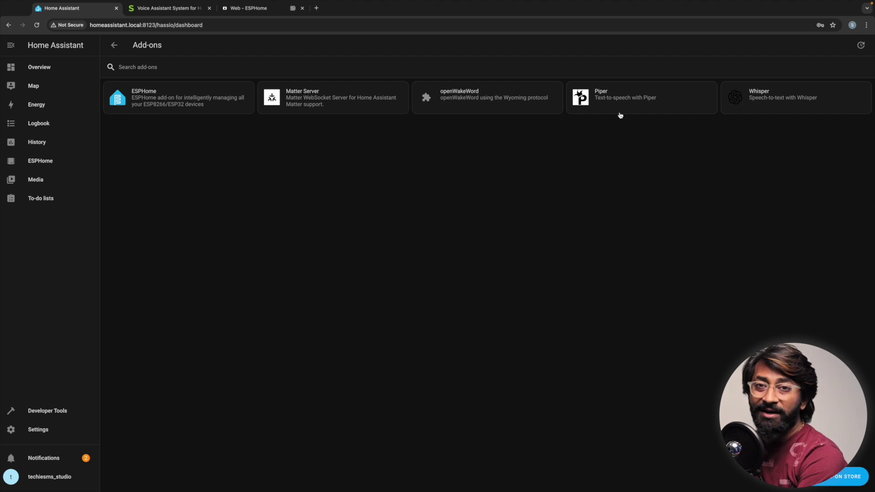
left_click(48, 429)
- In Devices & Services, configure and submit the discovered openWakeWord, Piper and Whisper services
left_click(434, 112)
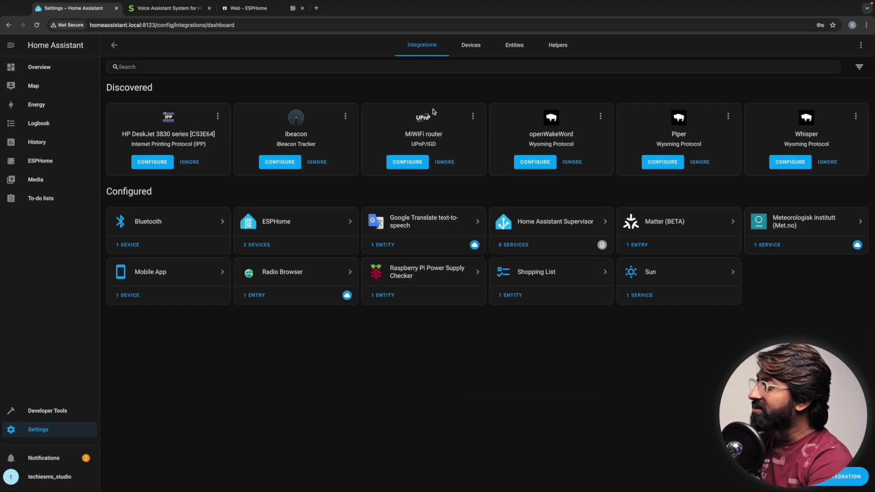
left_click(535, 163)
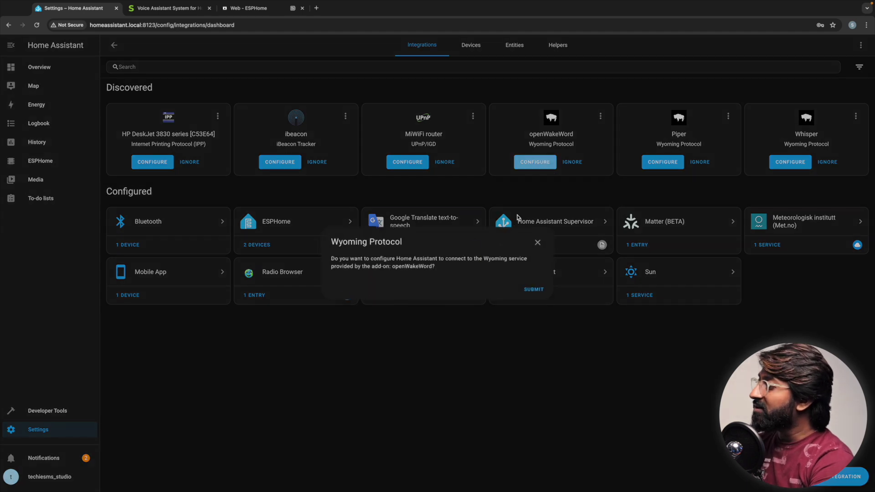
left_click(535, 291)
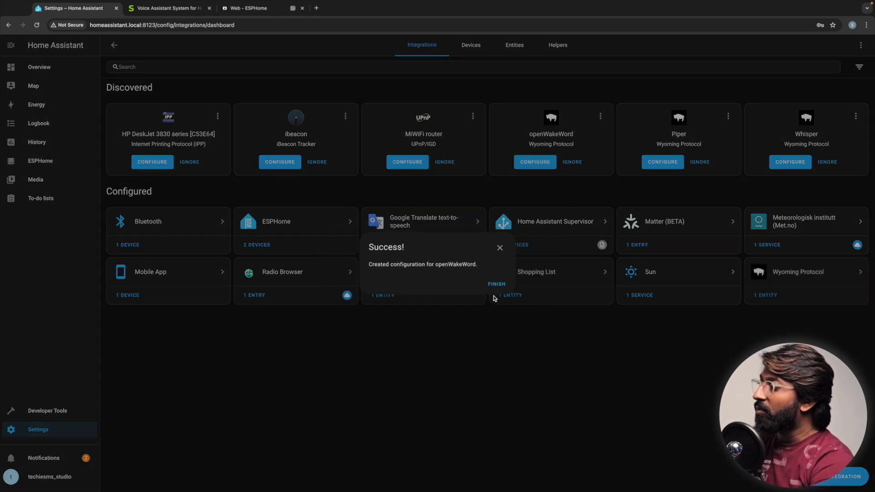
left_click(497, 284)
left_click(538, 163)
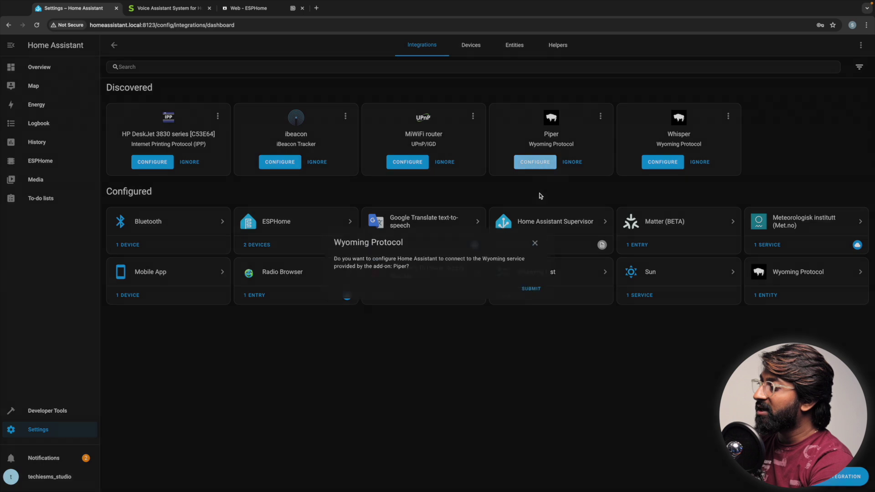
left_click(536, 295)
left_click(503, 279)
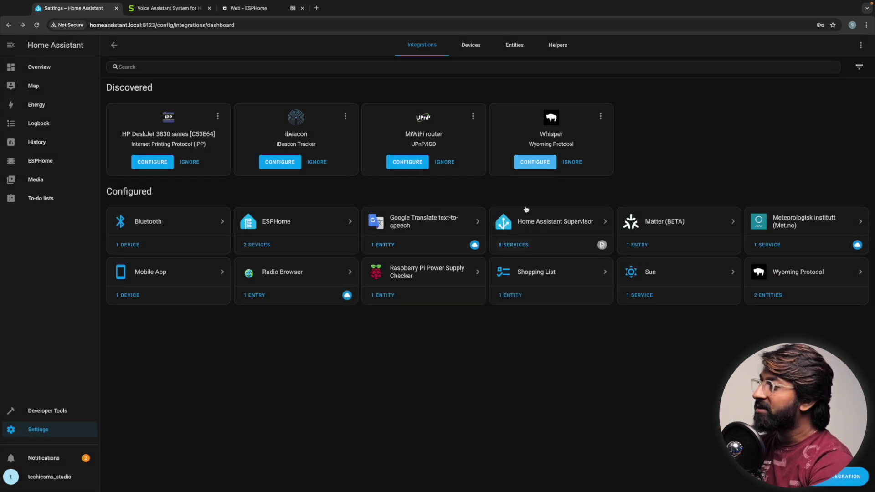
left_click(531, 164)
left_click(534, 291)
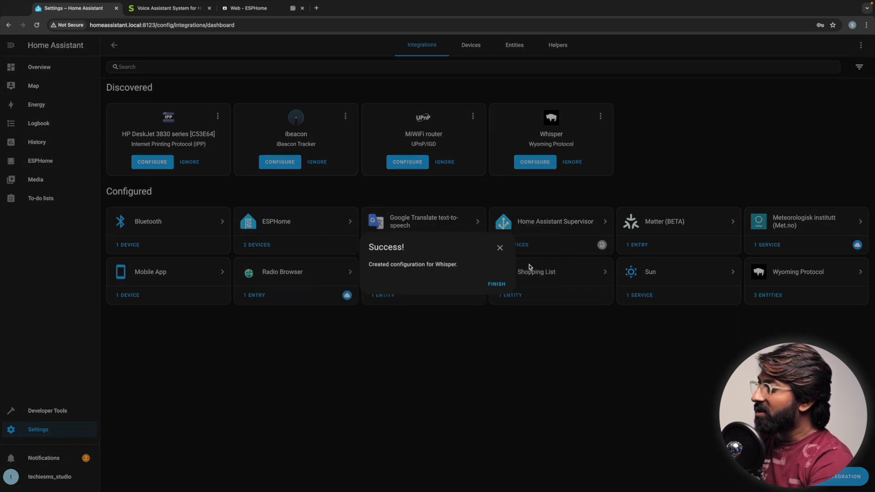
left_click(497, 285)
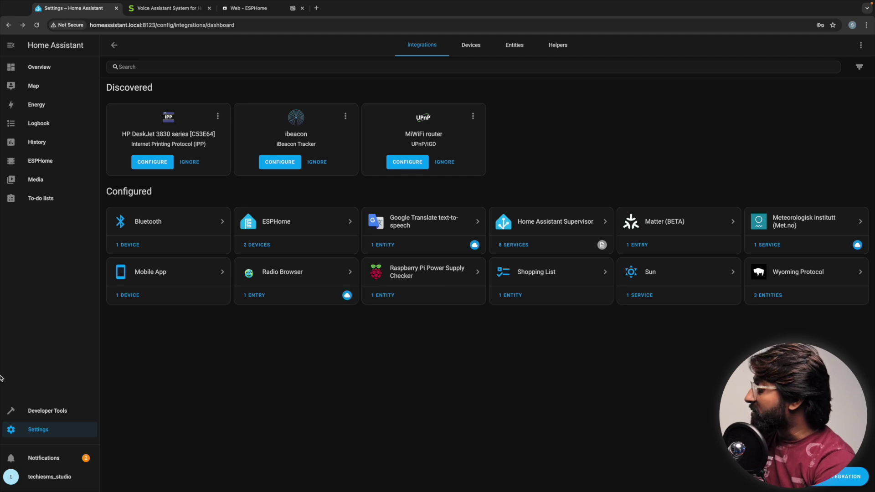
left_click(33, 428)
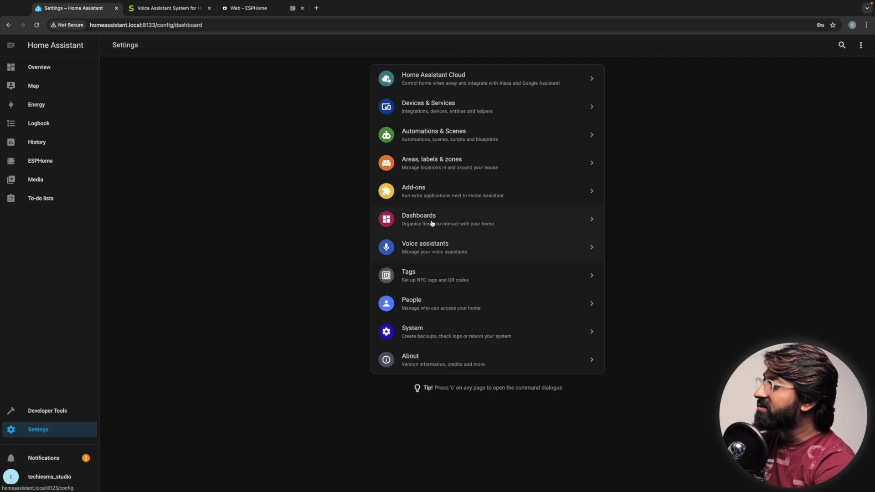
- Add an assistant named MyAssistant using faster-whisper for speech-to-text and piper for text-to-speech
left_click(428, 253)
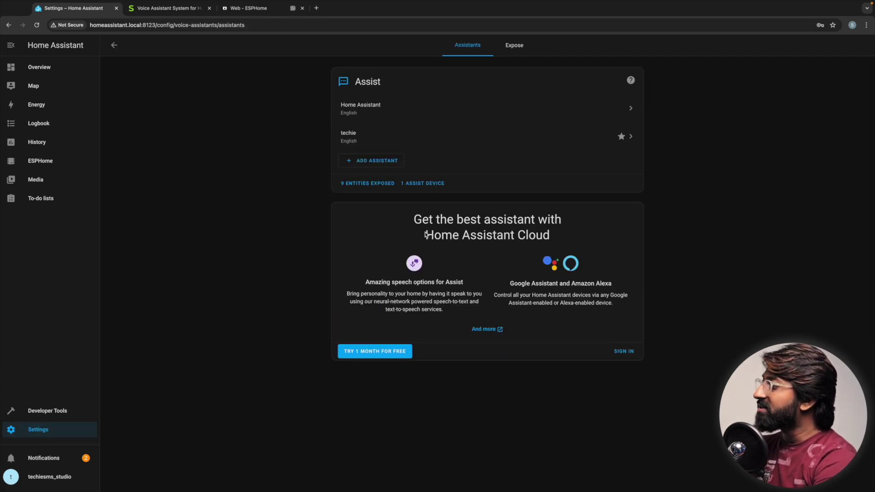
left_click(367, 163)
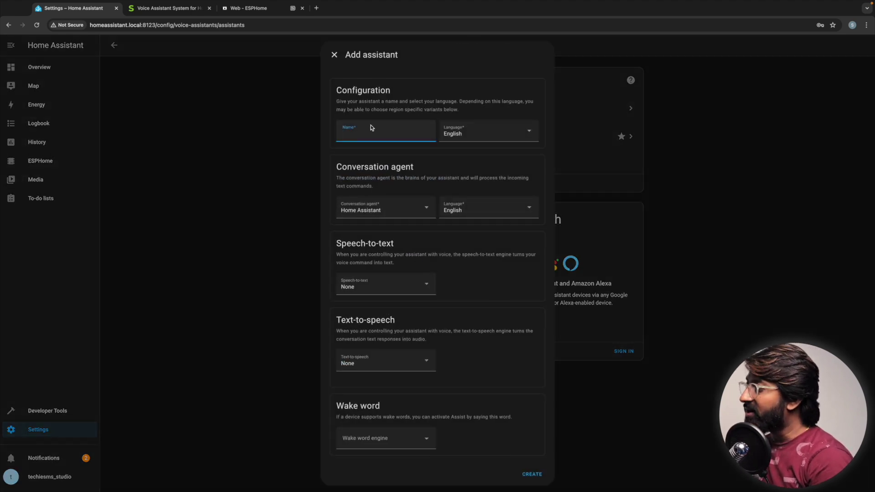
type("MyAssistant")
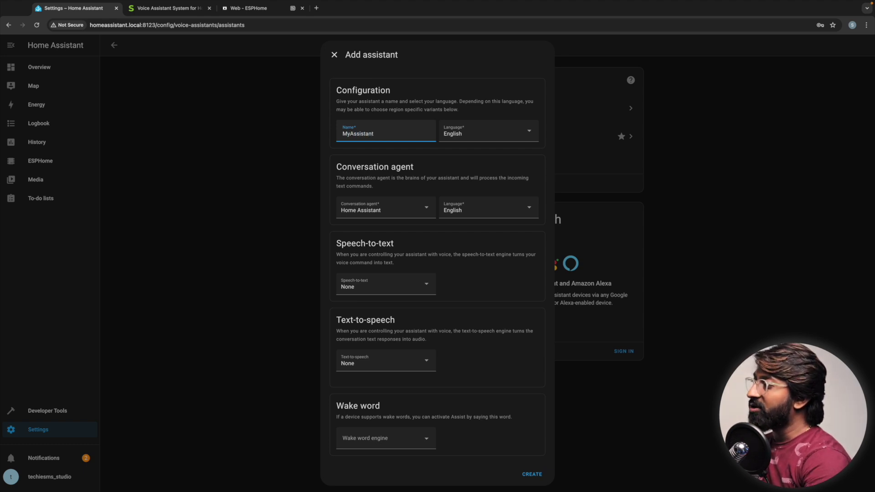
scroll(376, 129, "down", 1)
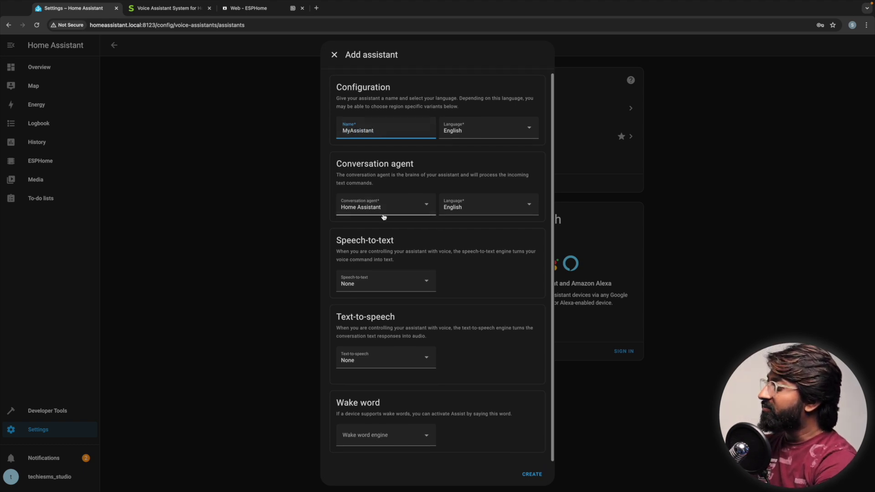
left_click(391, 283)
left_click(362, 323)
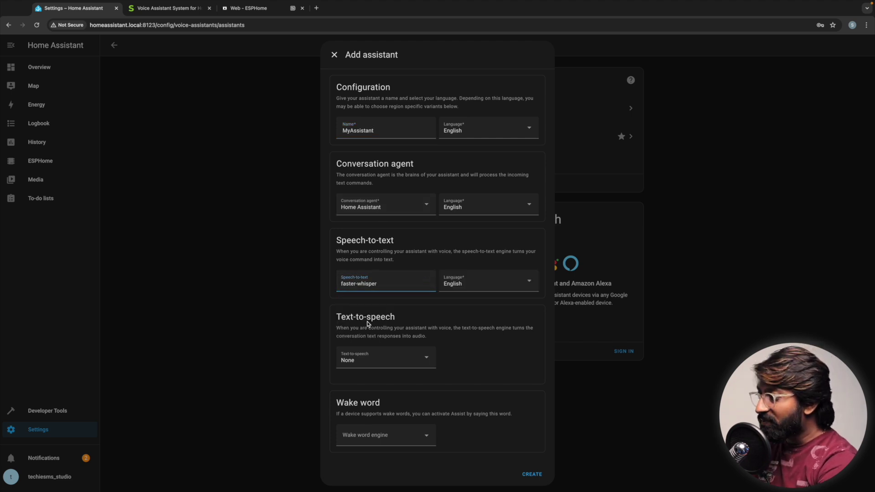
left_click(397, 358)
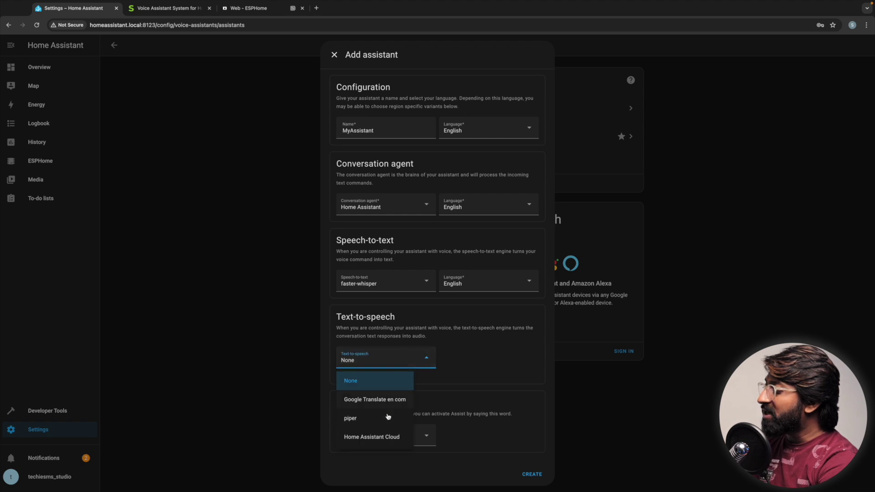
left_click(378, 424)
- Preview the Piper voice and switch it to hfc male (medium)
scroll(440, 371, "down", 1)
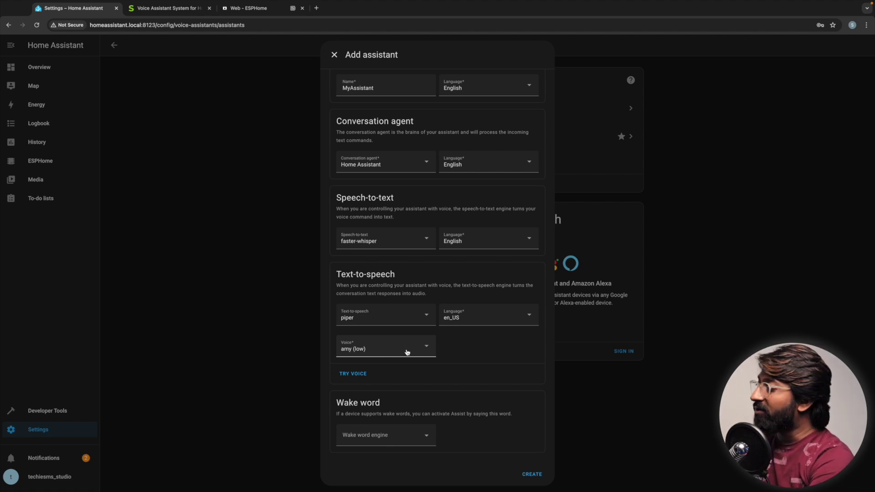
left_click(353, 374)
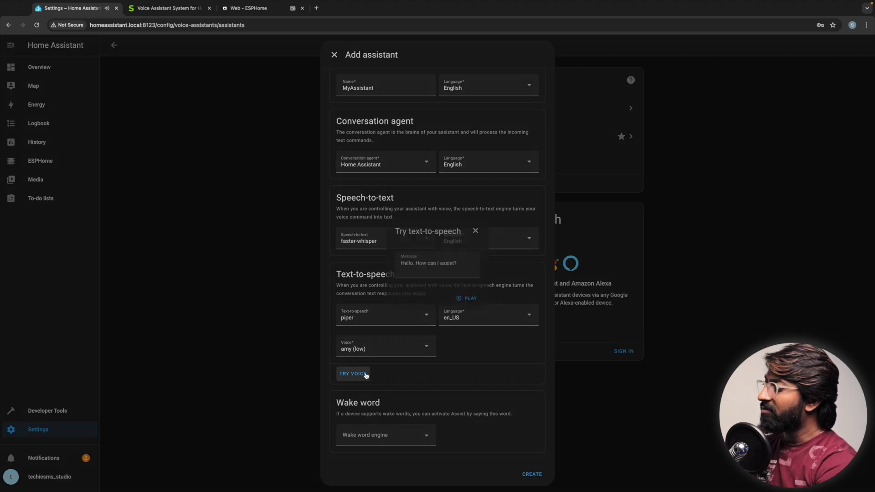
left_click(470, 301)
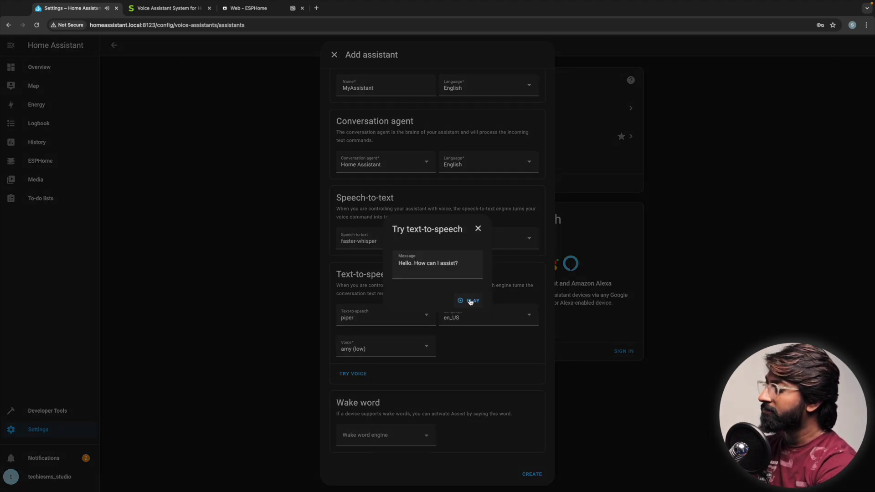
left_click(478, 229)
left_click(390, 350)
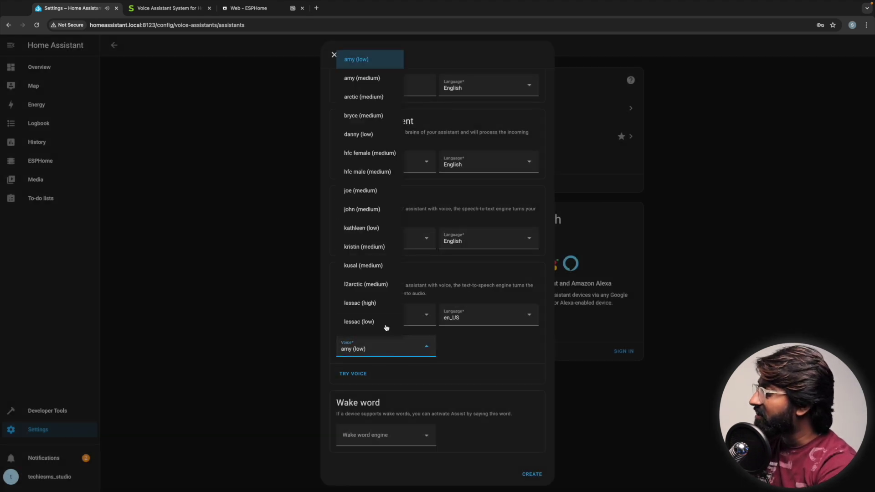
left_click(383, 176)
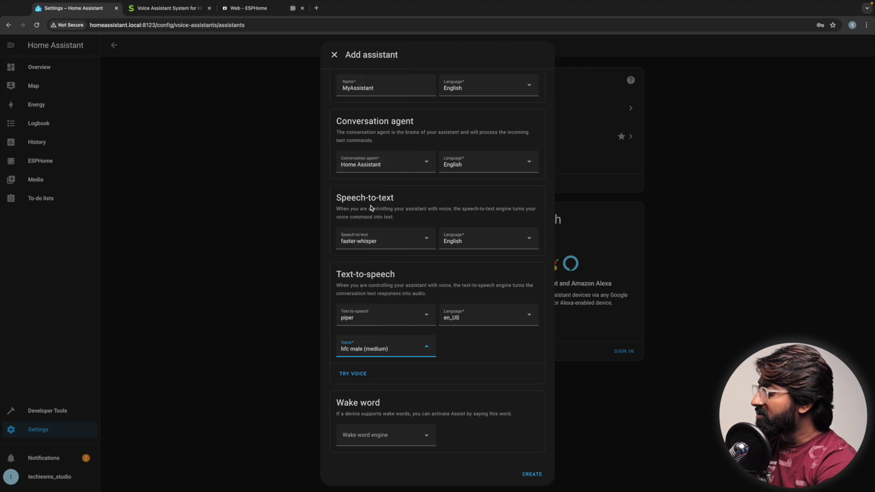
left_click(351, 373)
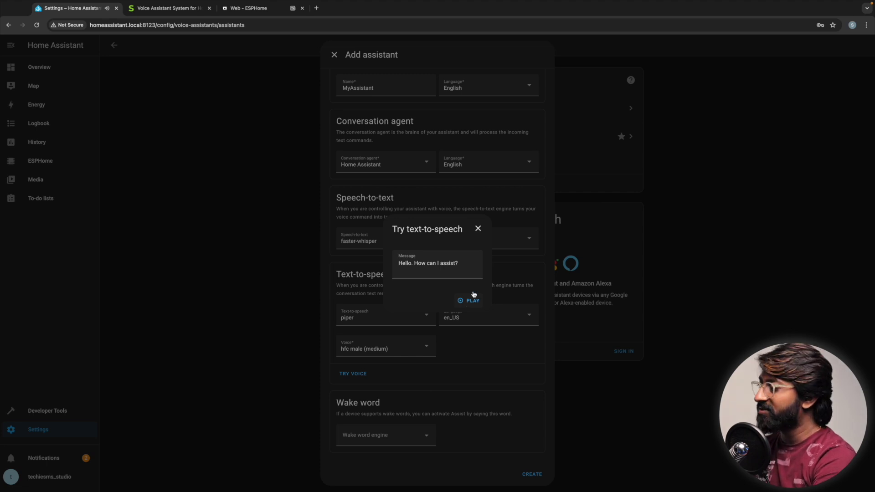
left_click(479, 230)
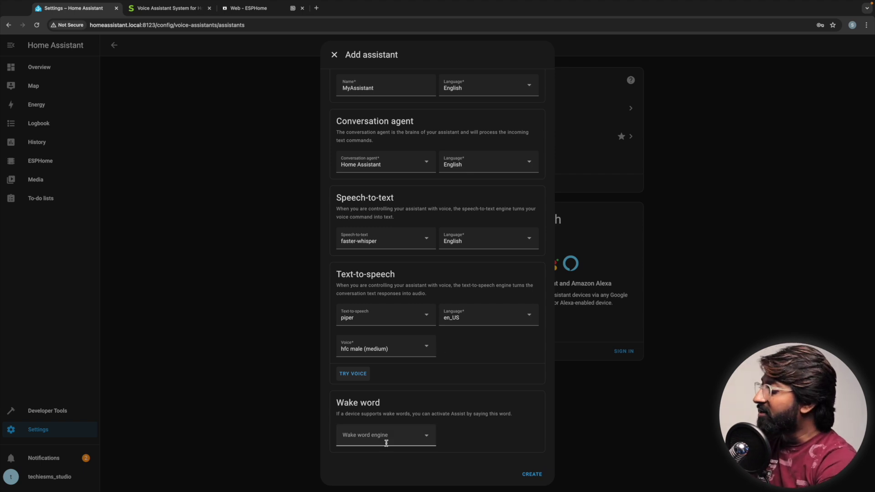
- Set openwakeword with the hey jarvis wake word and create MyAssistant
left_click(392, 437)
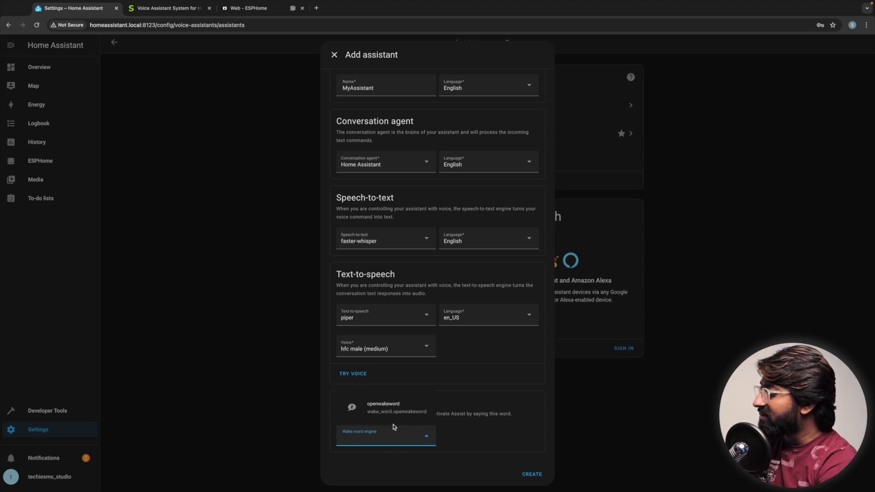
left_click(390, 408)
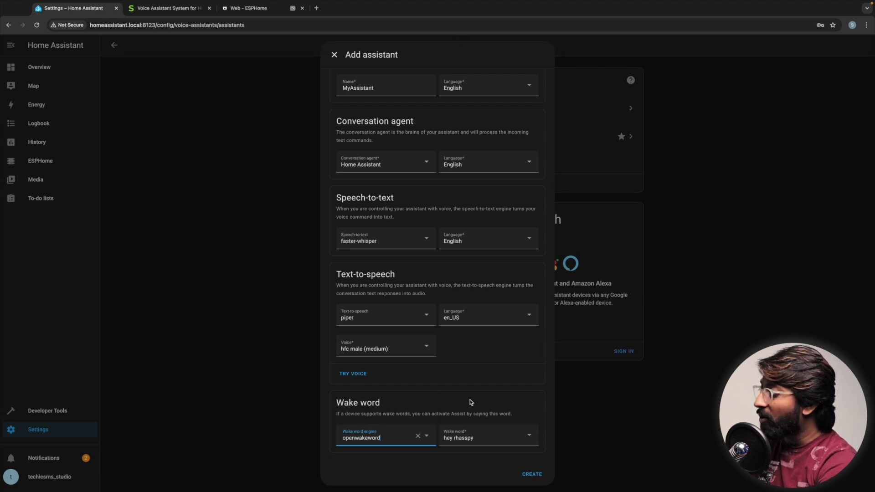
left_click(495, 437)
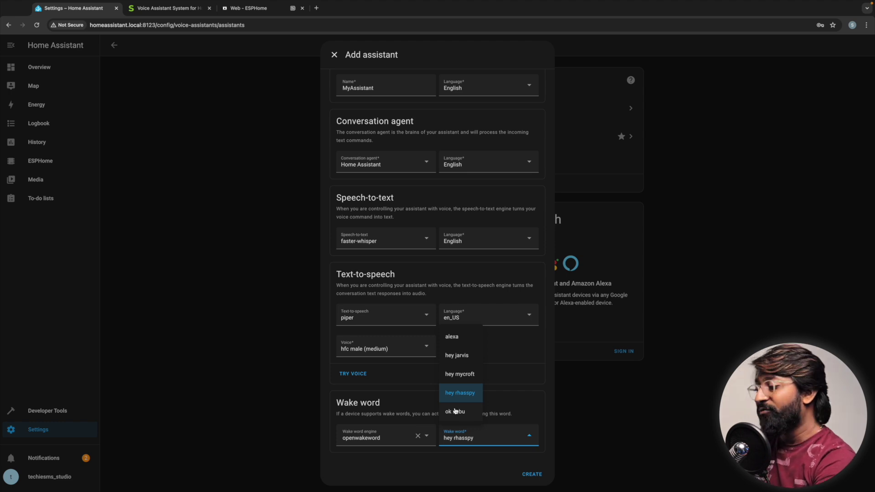
left_click(464, 359)
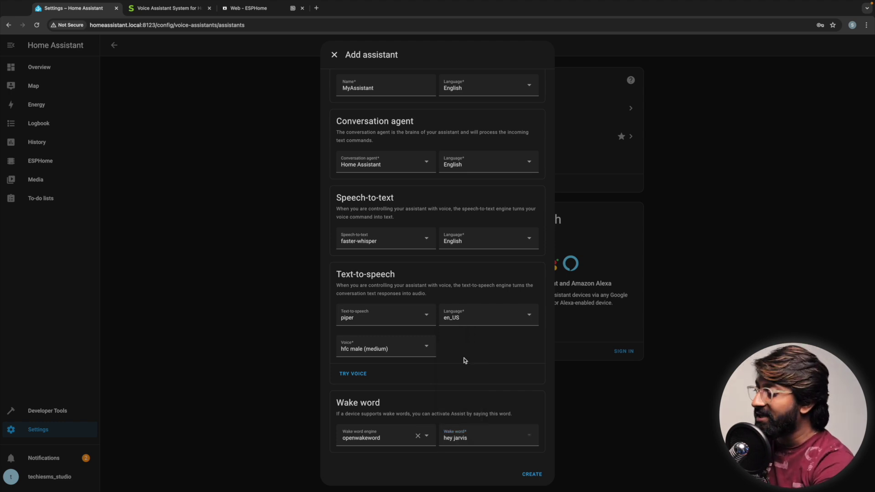
left_click(532, 473)
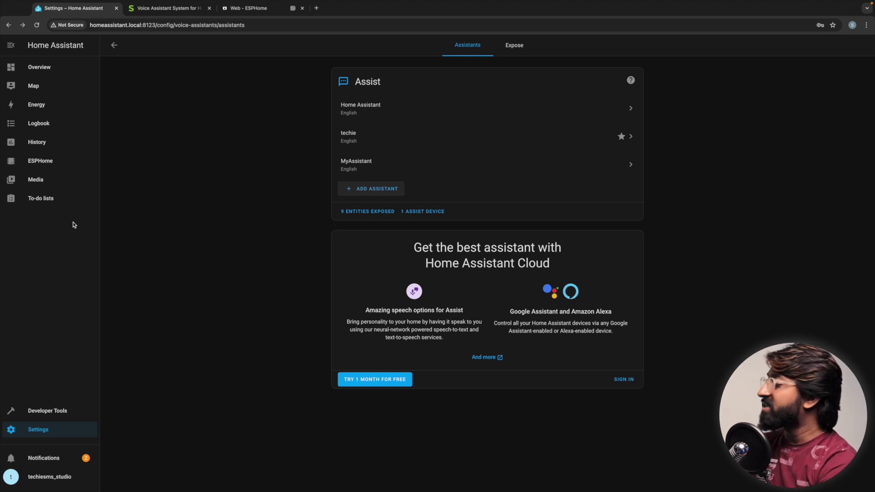
left_click(30, 165)
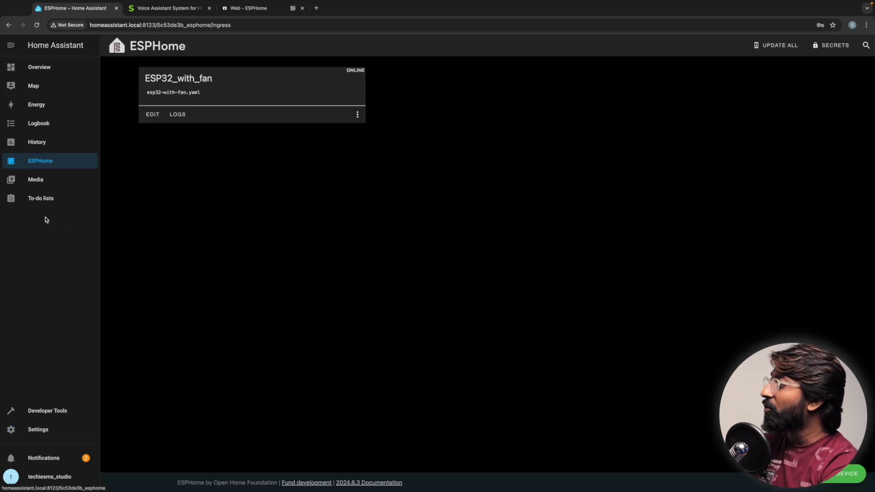
- Add a new ESPHome device named ReSpeaker with ESP32-S3 as the device type
left_click(840, 475)
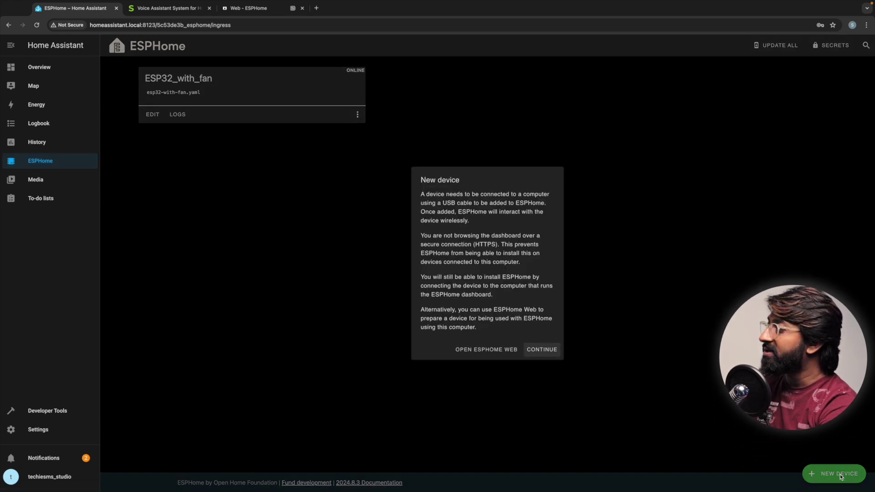
left_click(532, 351)
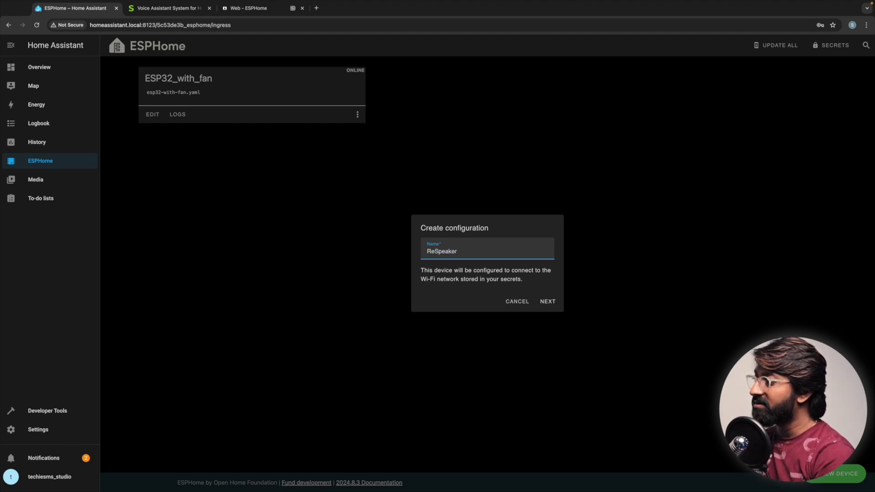
left_click(548, 302)
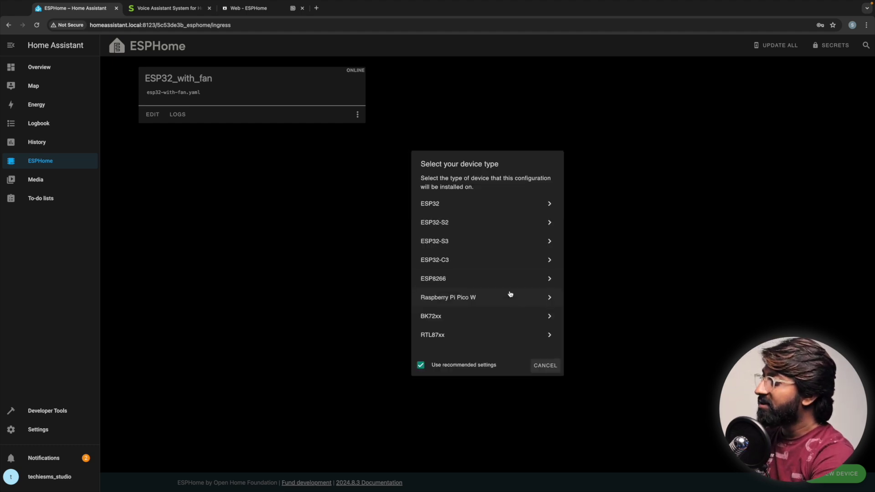
left_click(479, 247)
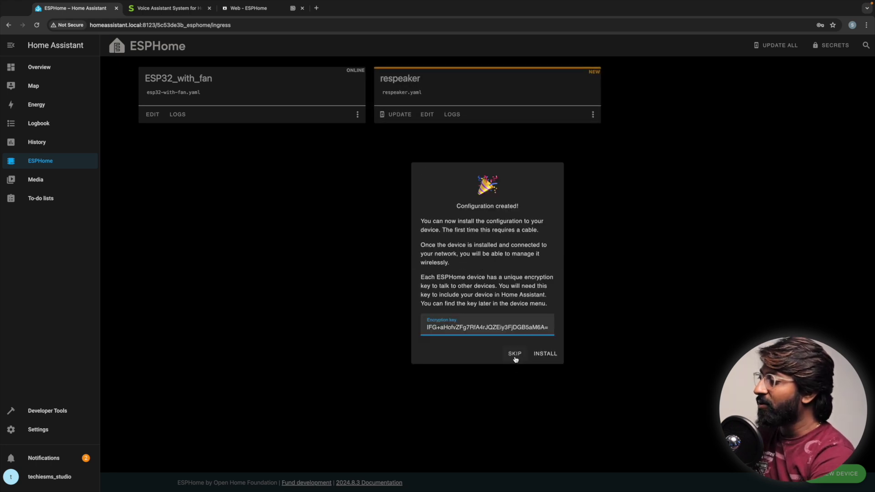
- Copy the Seeed wiki's example YAML and paste it over respeaker.yaml's contents
left_click(516, 359)
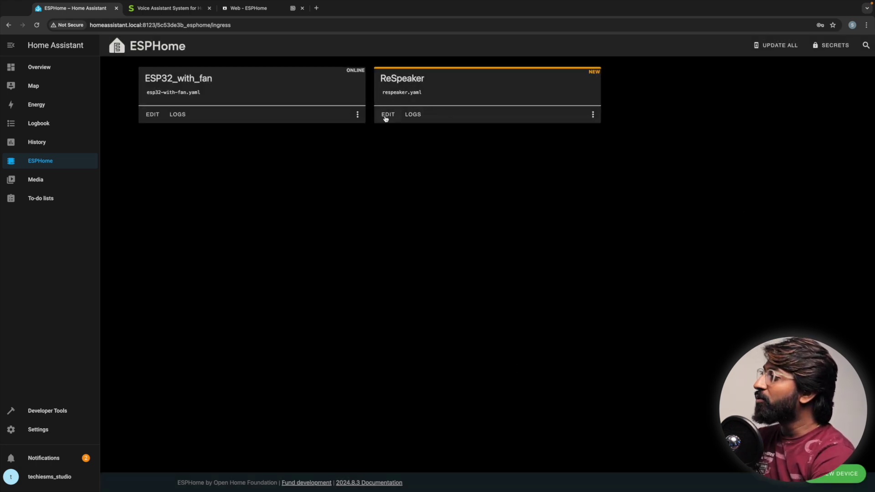
left_click(386, 117)
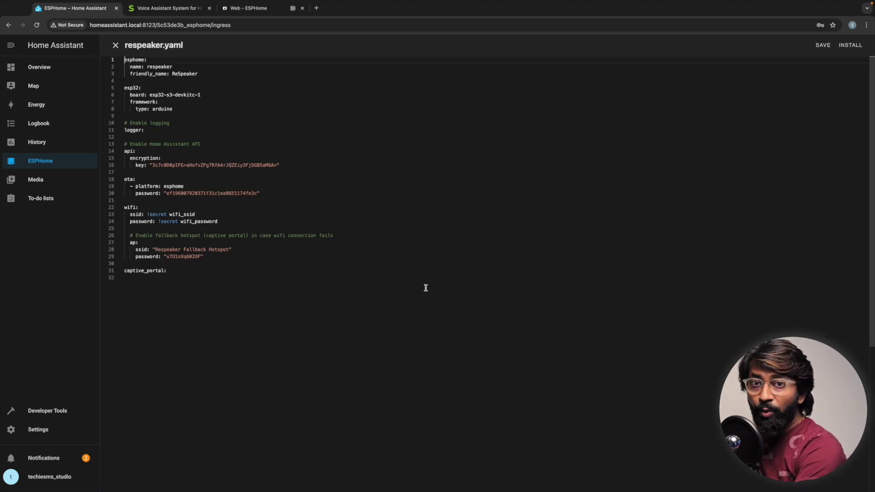
left_click(169, 7)
left_click(316, 231)
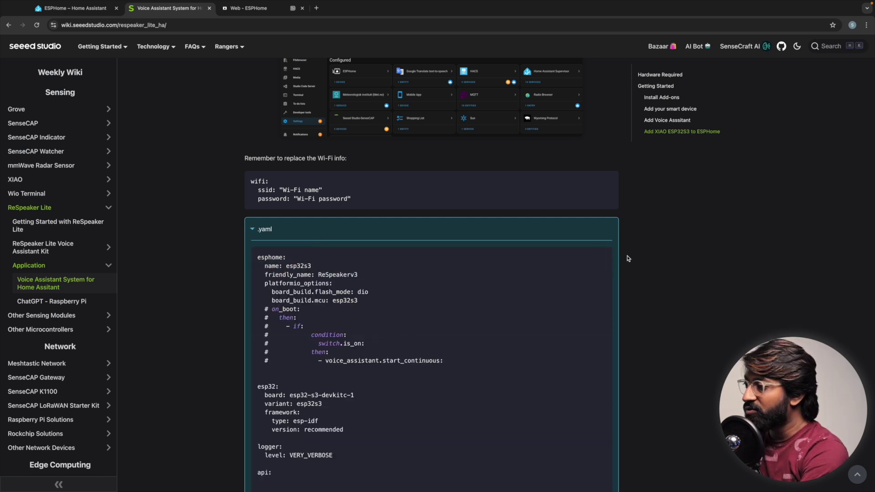
left_click(602, 258)
left_click(76, 8)
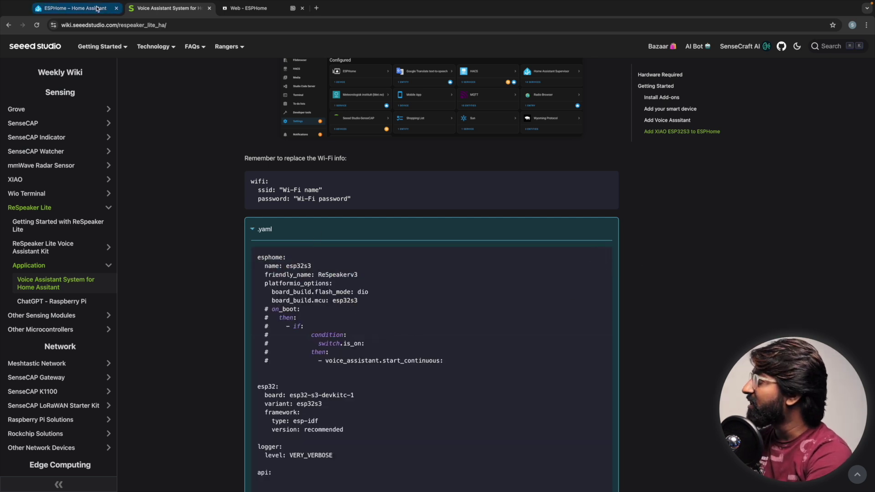
left_click(314, 315)
key("ctrl+a")
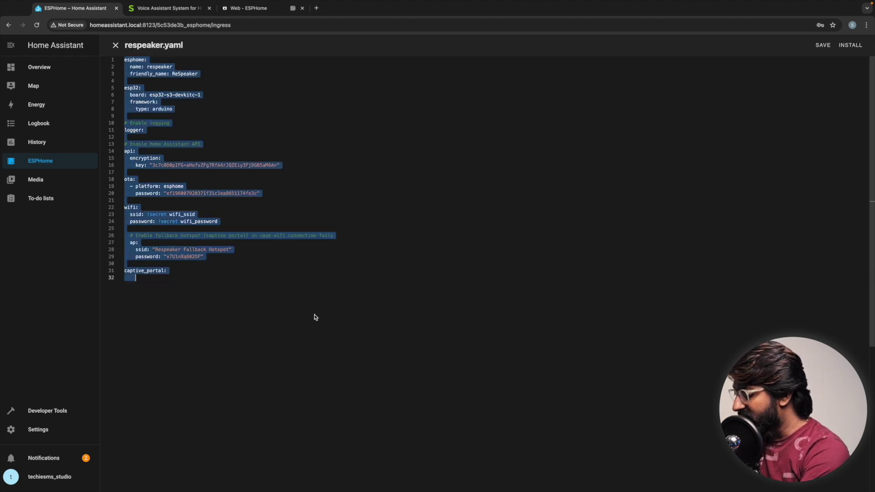
key("ctrl+v")
- Replace the Wi-Fi network name and password placeholders and save respeaker.yaml
scroll(254, 168, "up", 20)
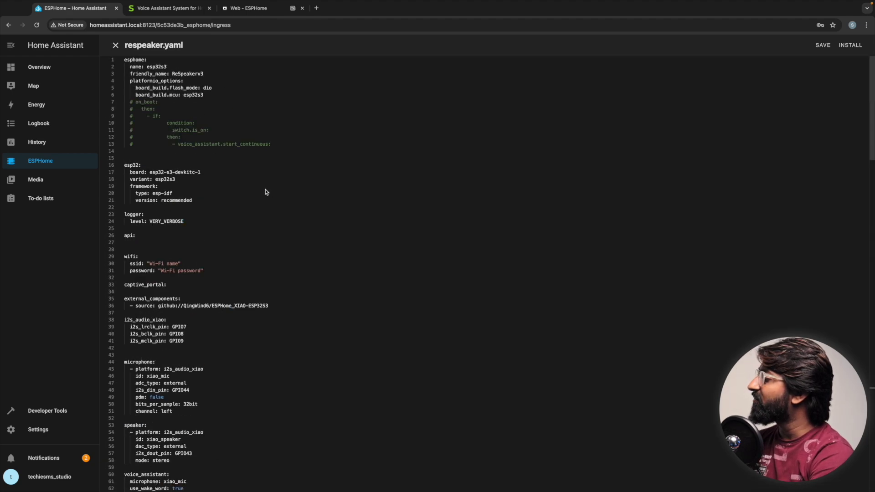
left_click_drag(150, 264, 179, 264)
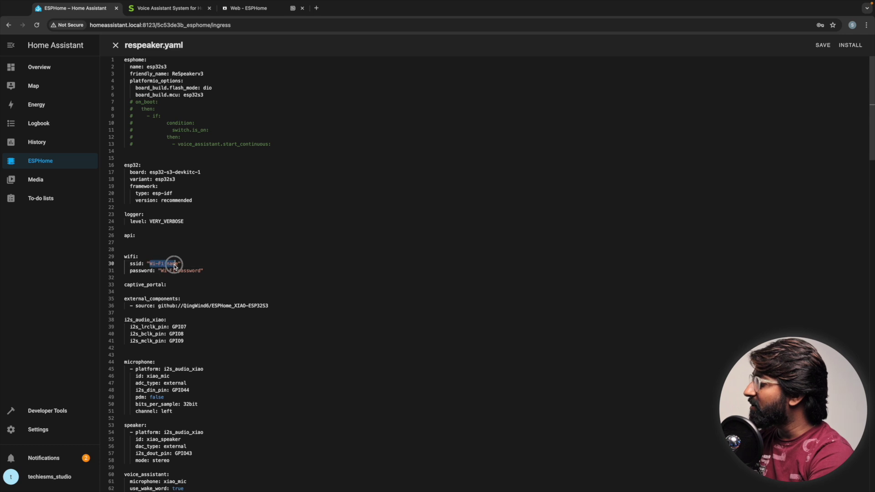
type("SmS_jiof")
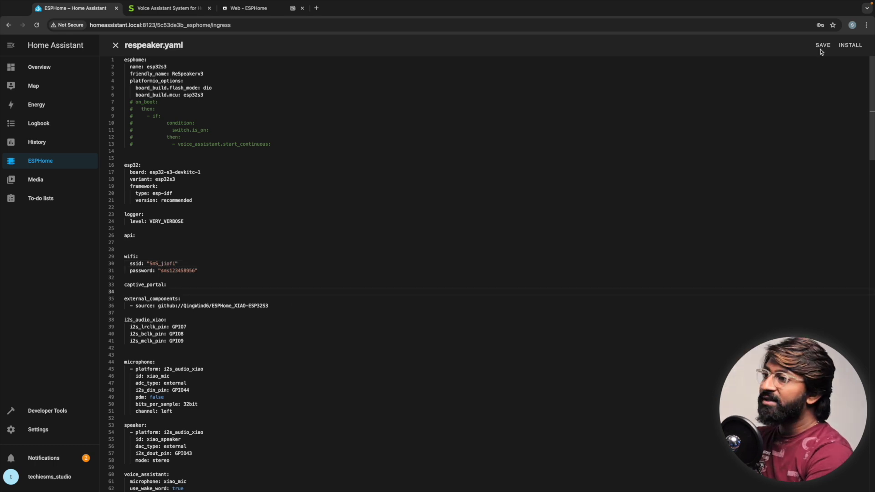
left_click(823, 47)
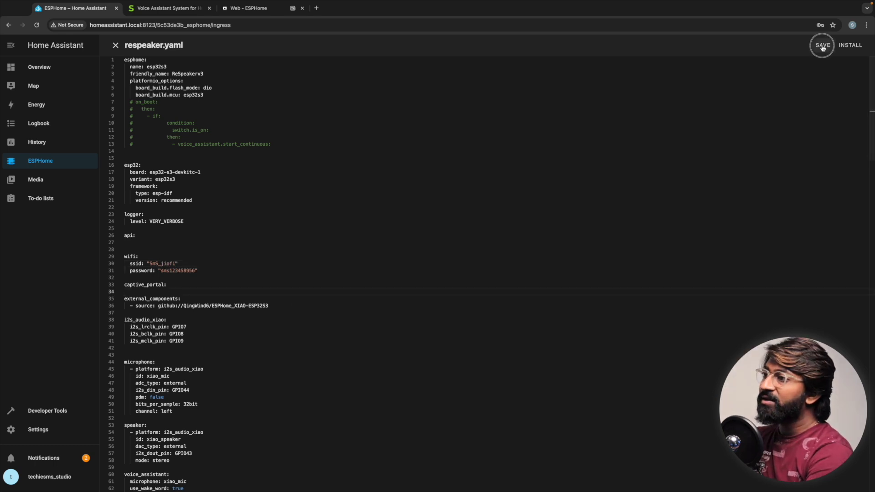
- Compile respeaker.yaml via manual download and keep the factory-format esp32s3.factory.bin file
left_click(851, 46)
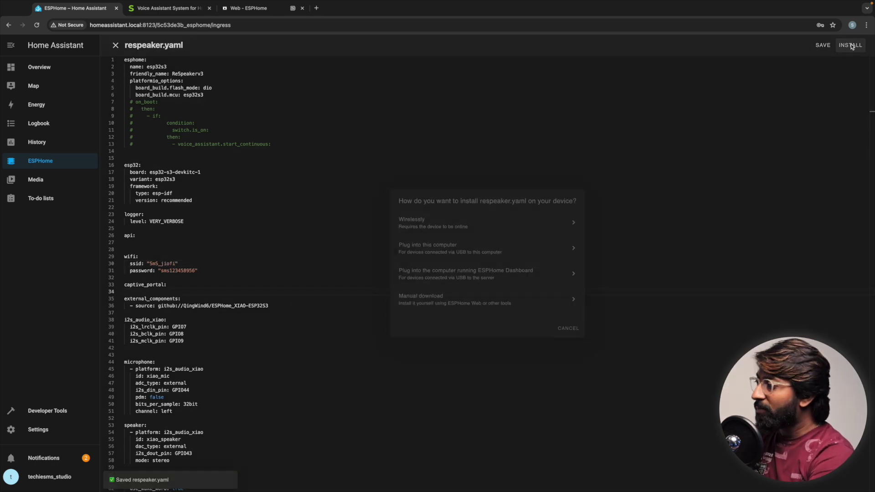
left_click(458, 303)
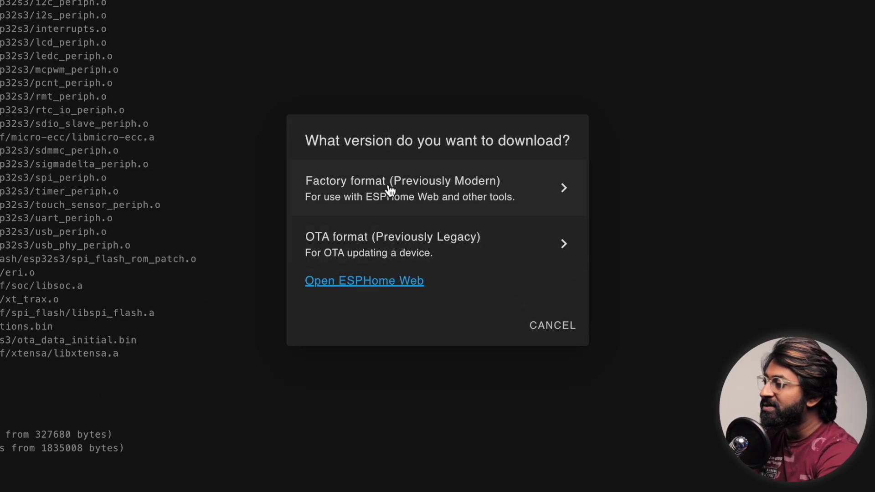
left_click(391, 196)
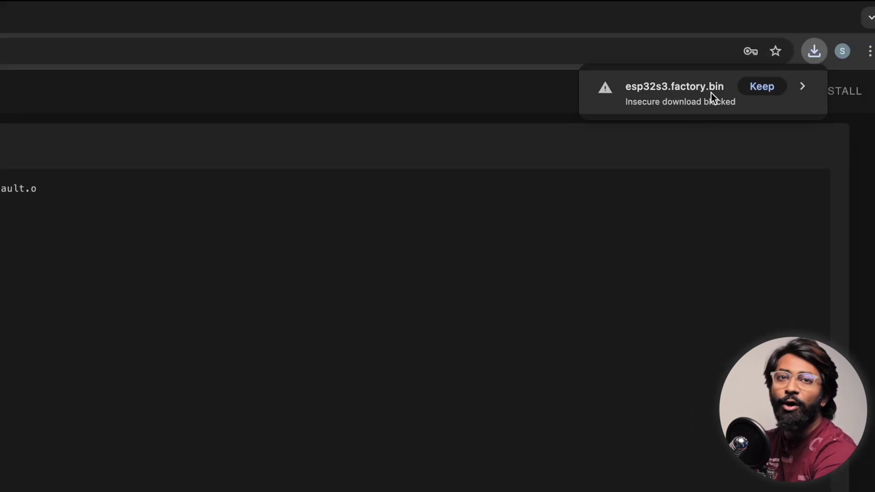
left_click(759, 88)
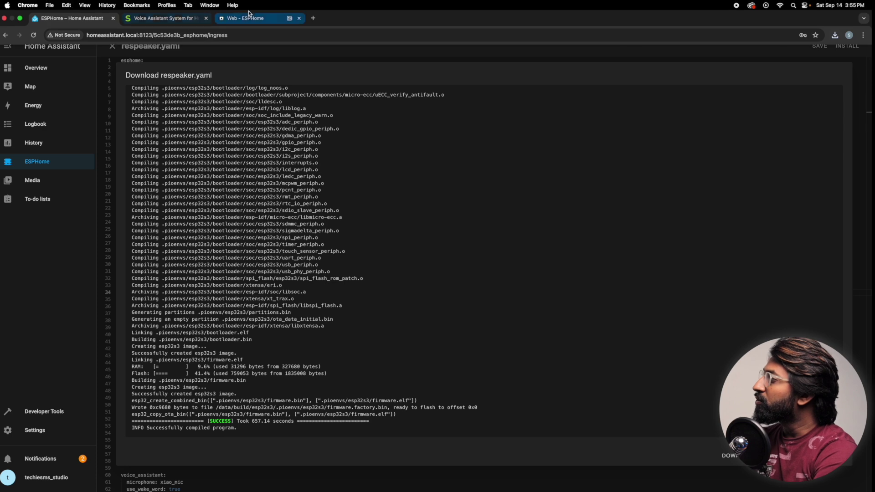
left_click(246, 18)
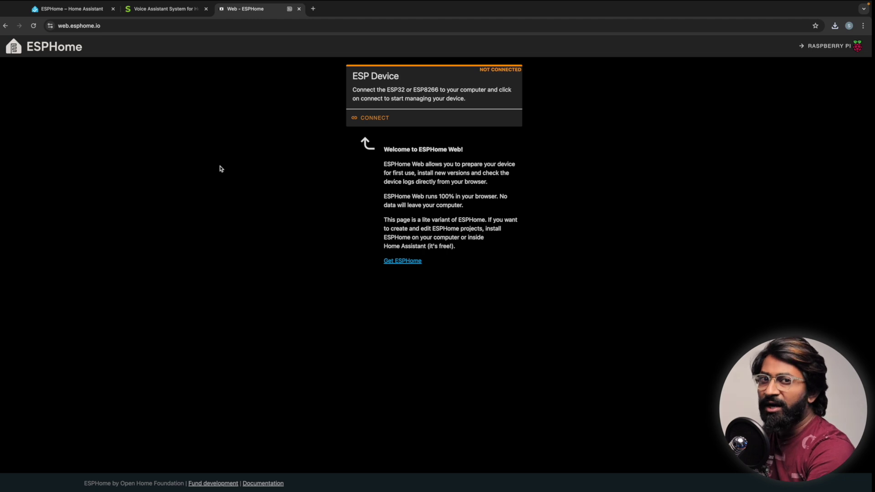
- Connect ESPHome Web to the board's USB JTAG/serial debug port
left_click(372, 121)
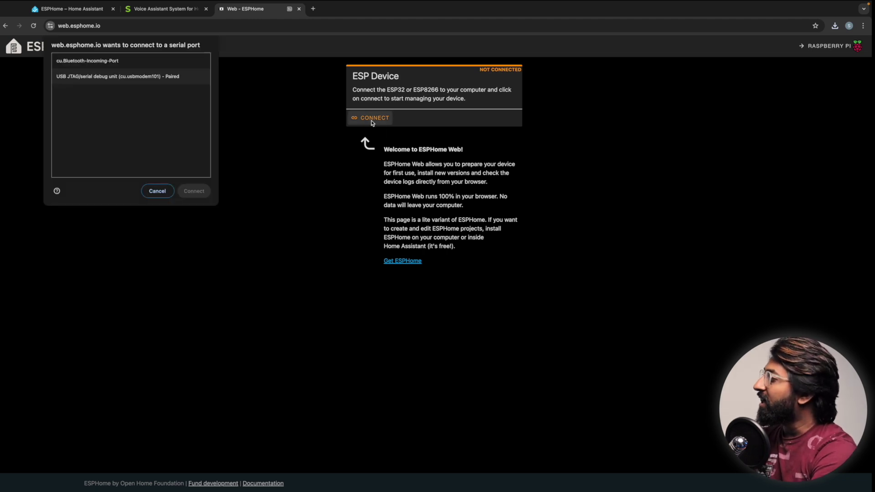
left_click(101, 83)
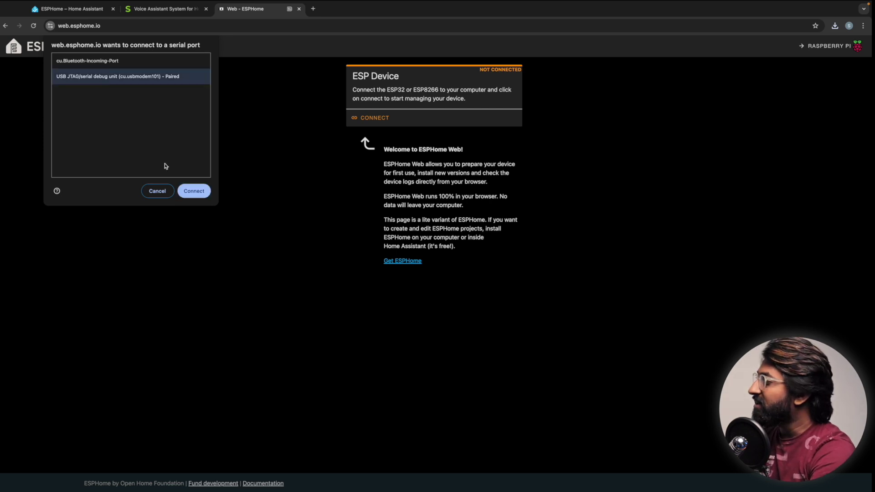
left_click(198, 192)
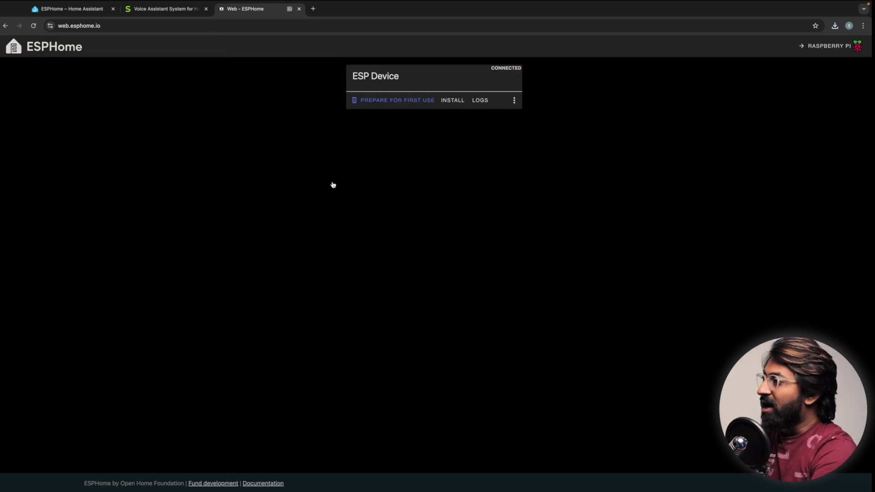
- Flash esp32s3.factory.bin onto the board and close the success message
left_click(449, 102)
left_click(389, 237)
left_click(371, 220)
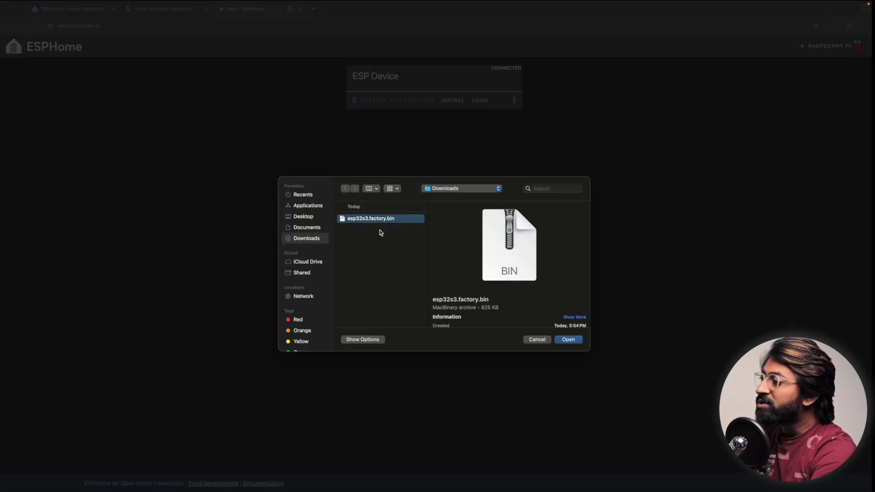
left_click(569, 341)
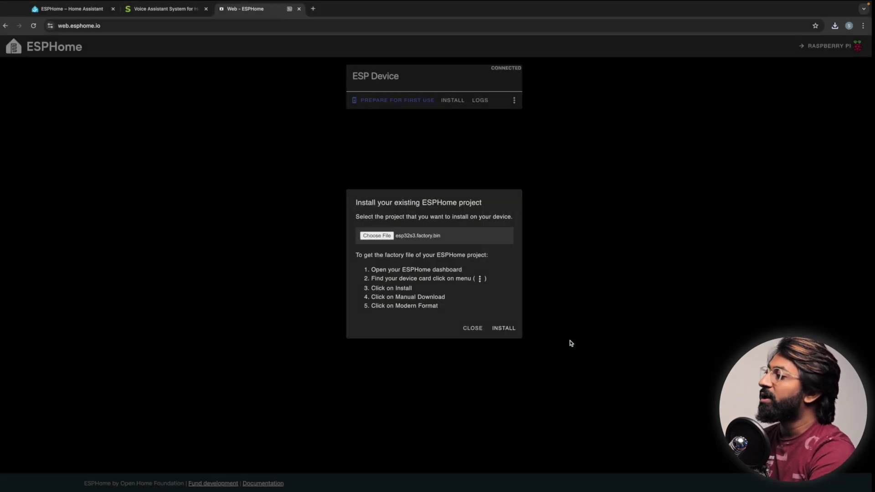
left_click(502, 330)
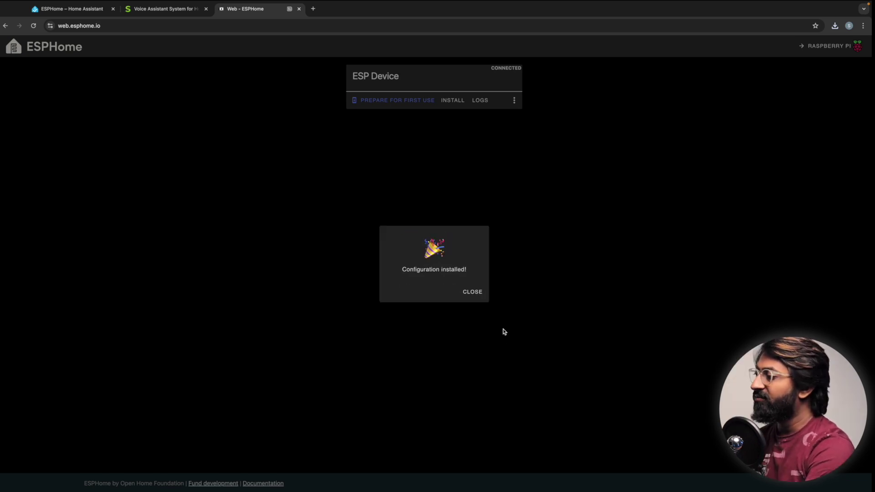
left_click(477, 292)
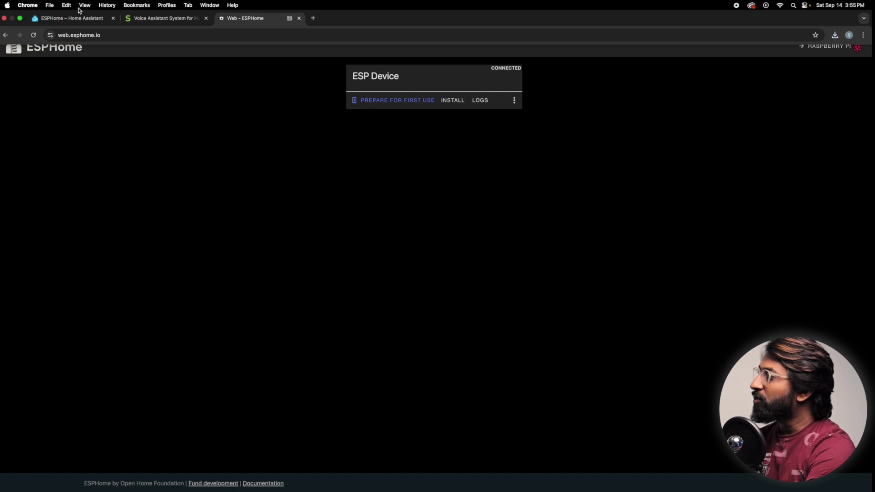
left_click(81, 19)
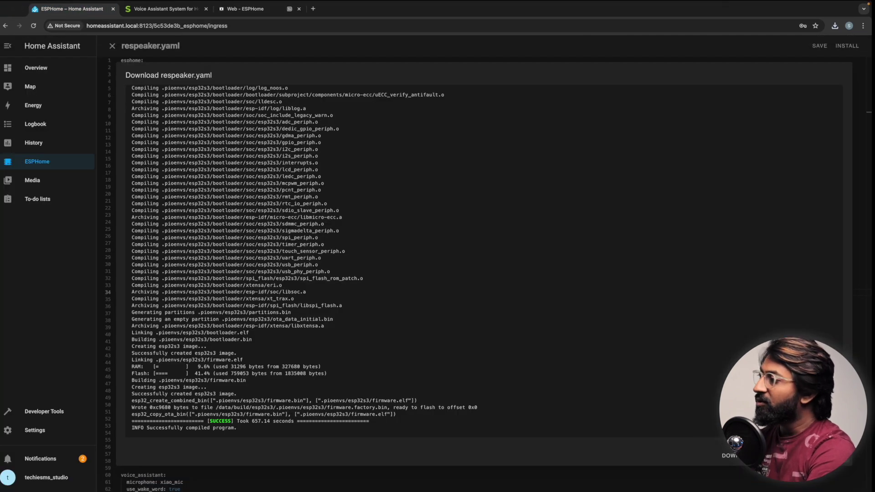
- Enable the Home Assistant actions option for ReSpeakerv3 in the ESPHome integration's settings
key("Escape")
key("Escape")
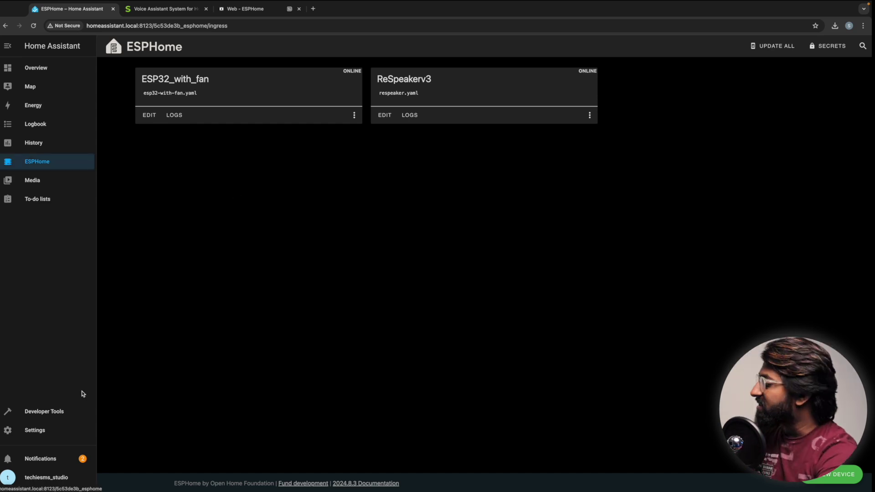
left_click(41, 431)
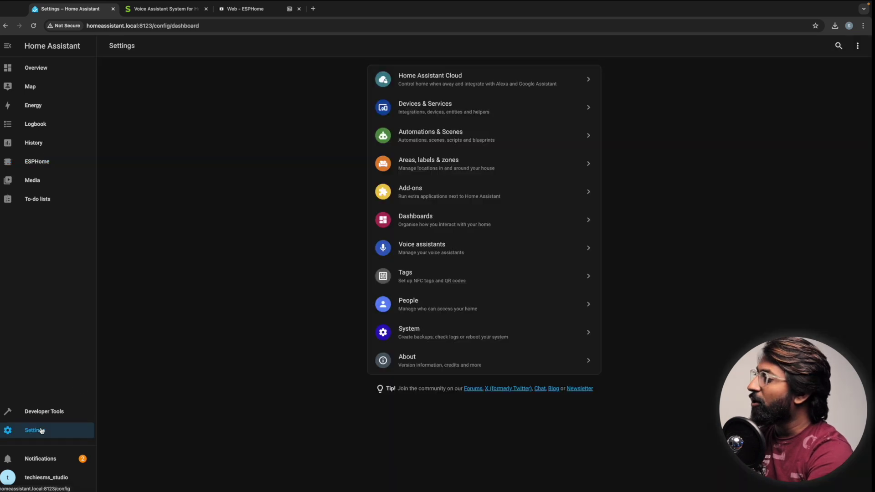
left_click(423, 111)
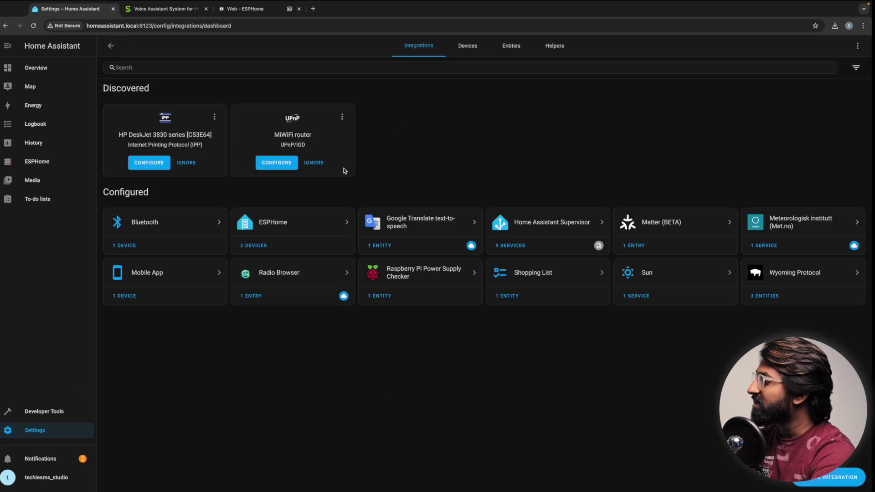
left_click(280, 228)
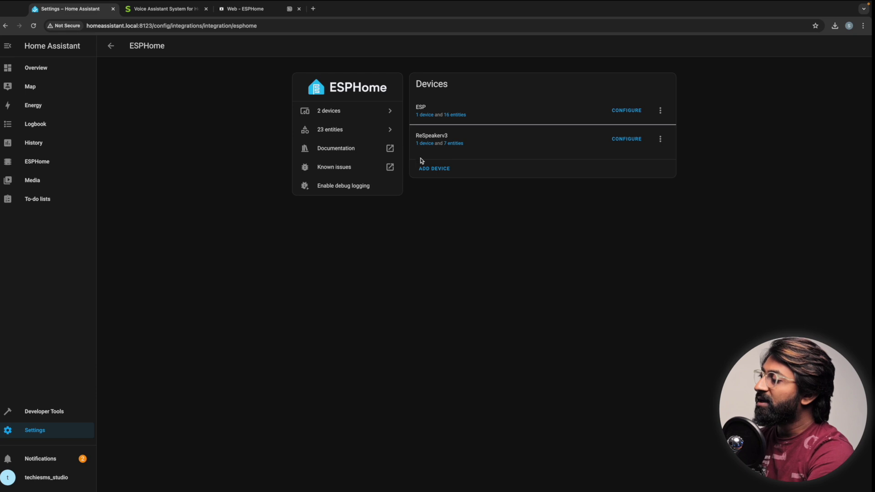
left_click(620, 142)
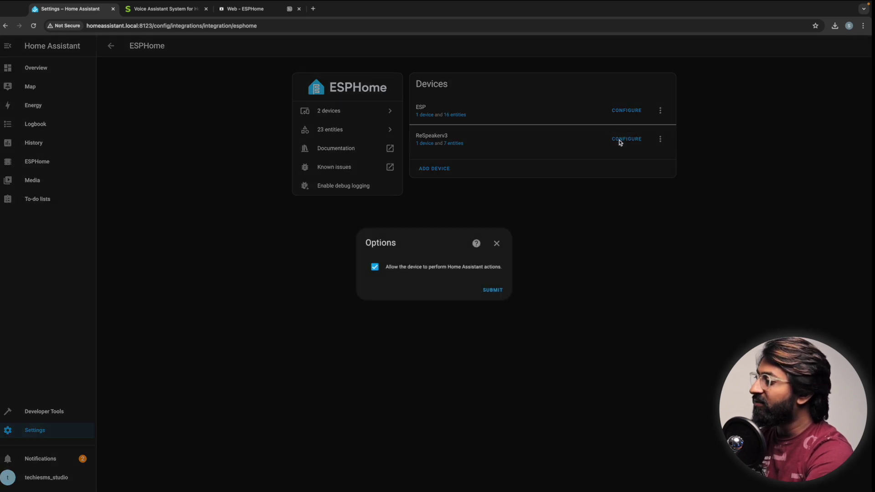
left_click(490, 291)
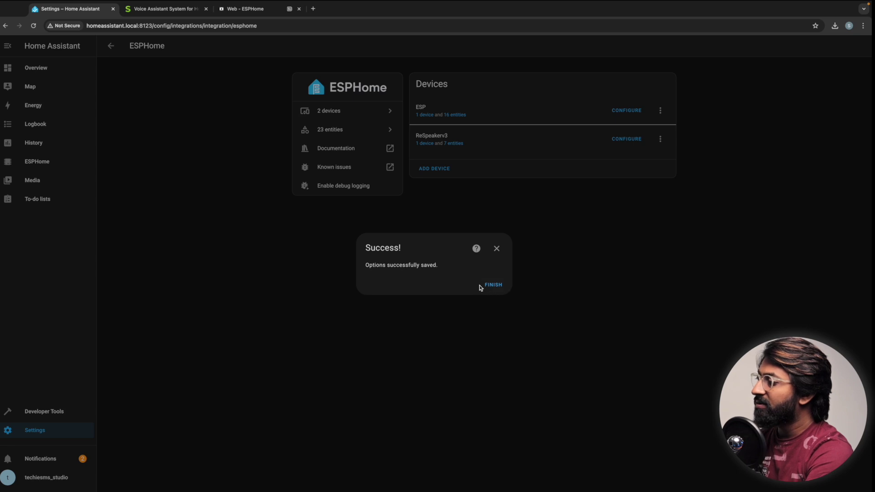
left_click(492, 285)
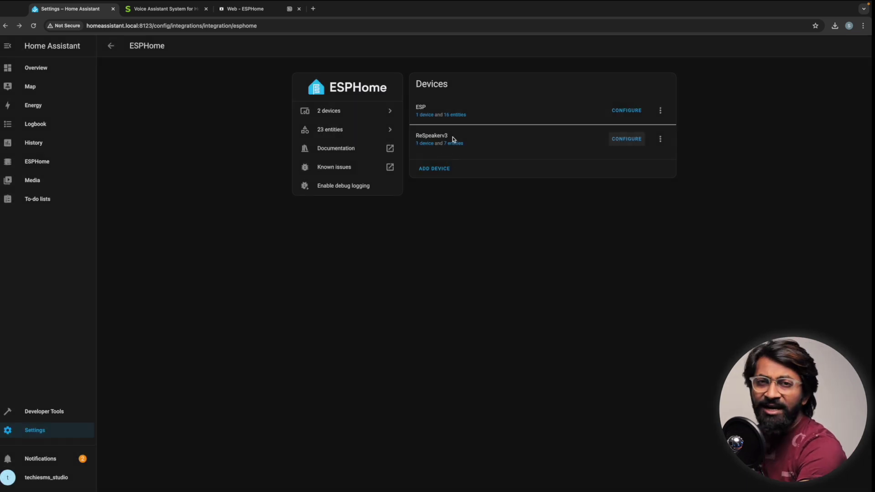
left_click(353, 111)
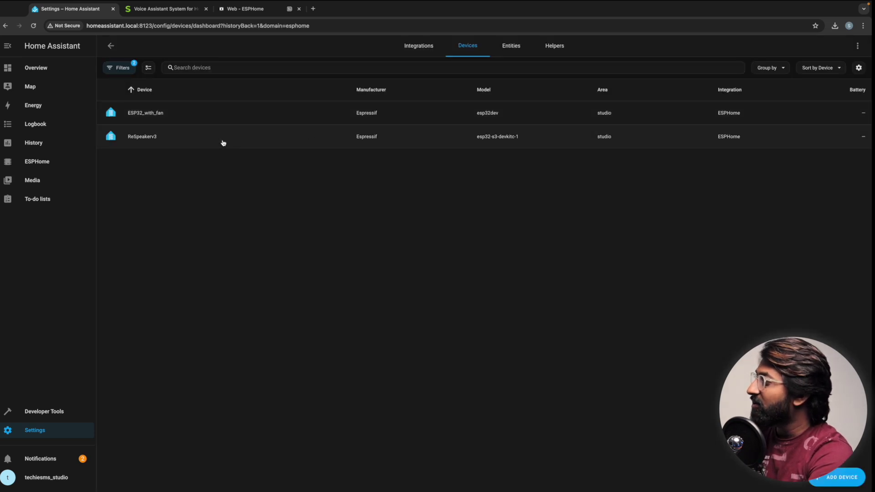
- Add the ReSpeakerv3 sensors card to the Default dashboard view and check it on Overview
left_click(223, 143)
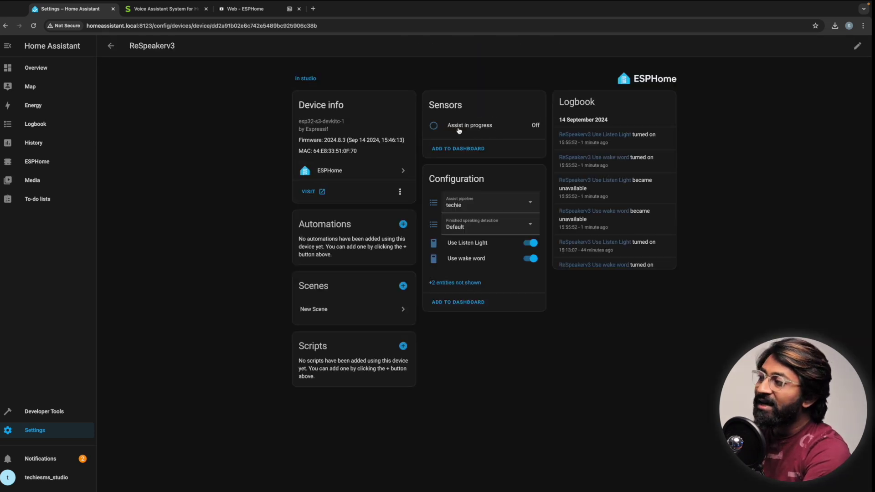
left_click(471, 149)
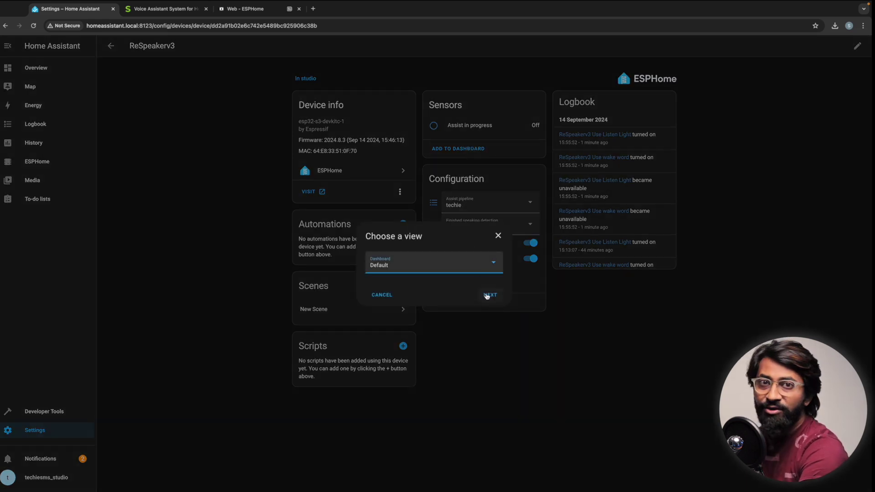
left_click(487, 295)
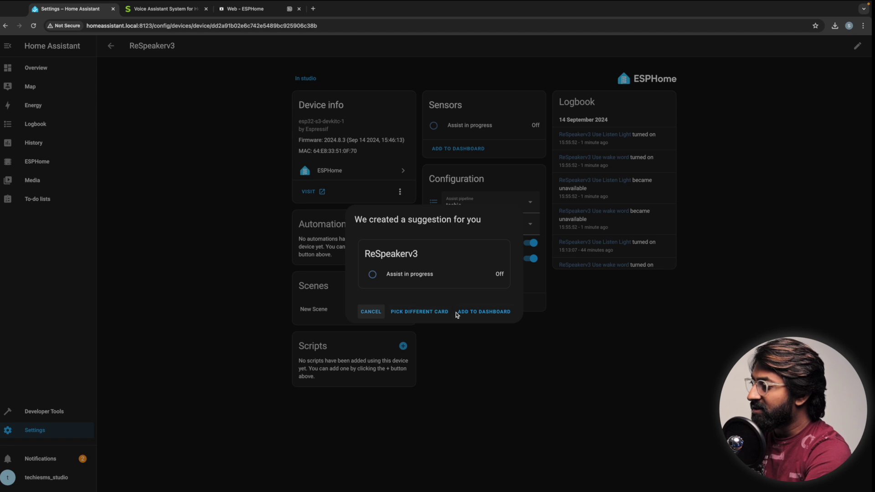
left_click(471, 314)
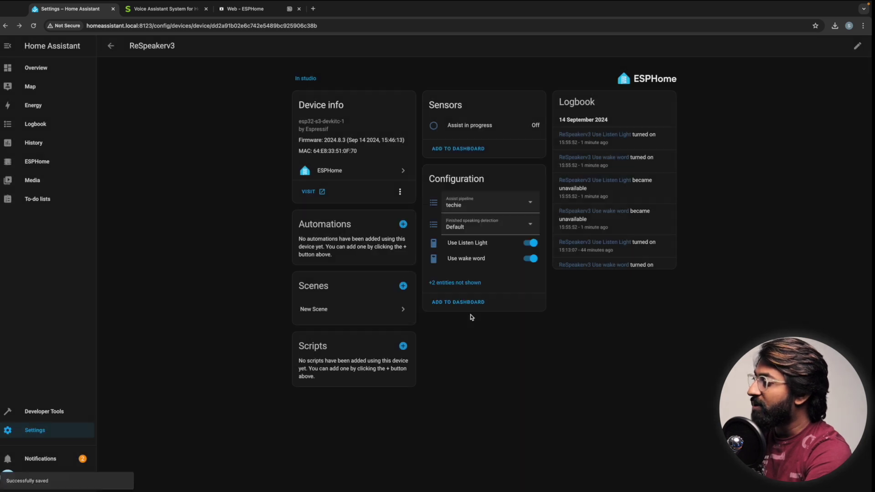
left_click(38, 69)
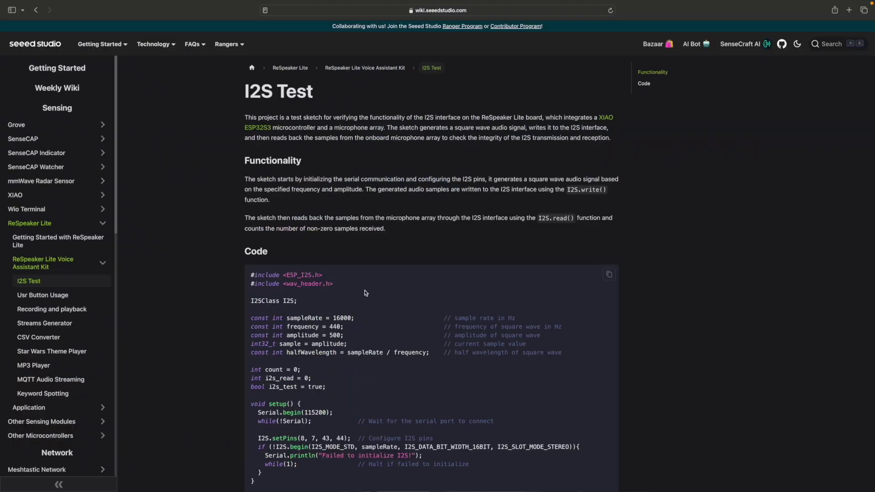
- Browse the Usr Button Usage, Recording and playback, and Streams Generator examples, ending on CSV Converter
left_click(33, 296)
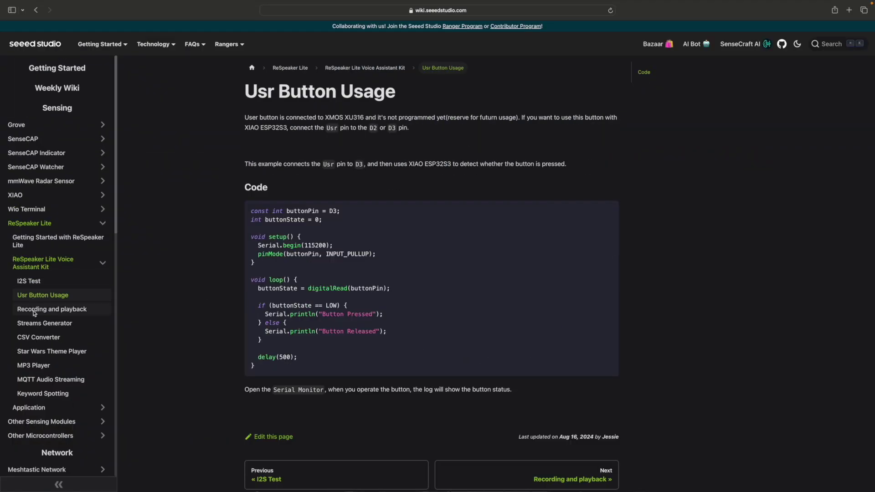
left_click(35, 309)
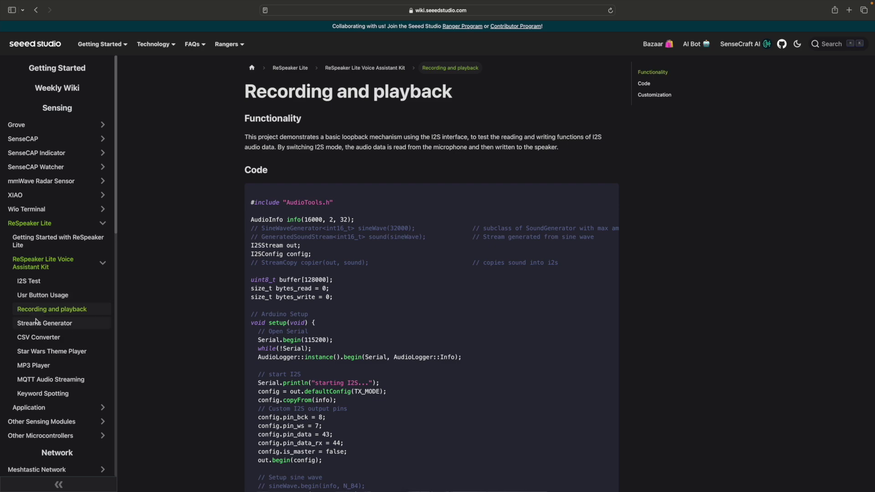
left_click(37, 324)
scroll(202, 330, "down", 3)
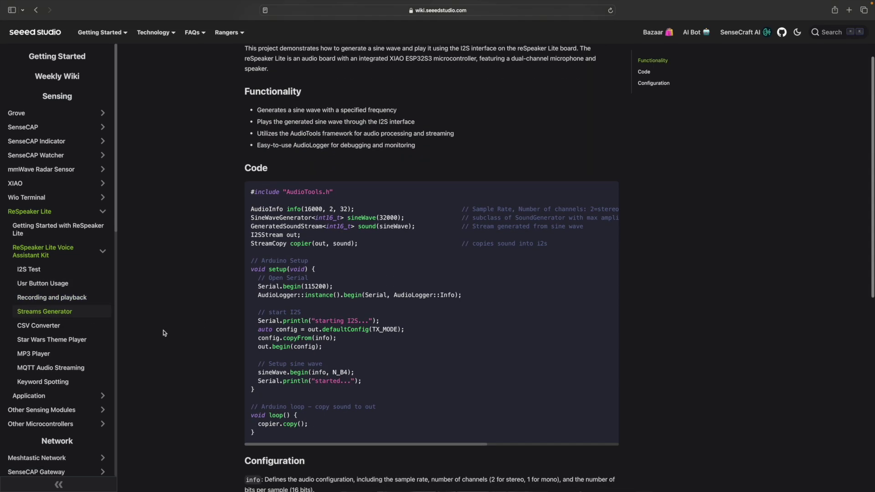
left_click(67, 329)
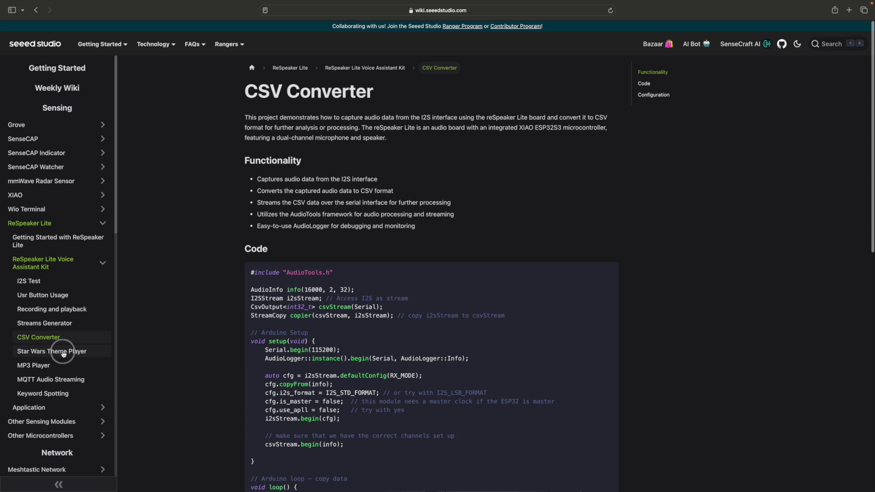